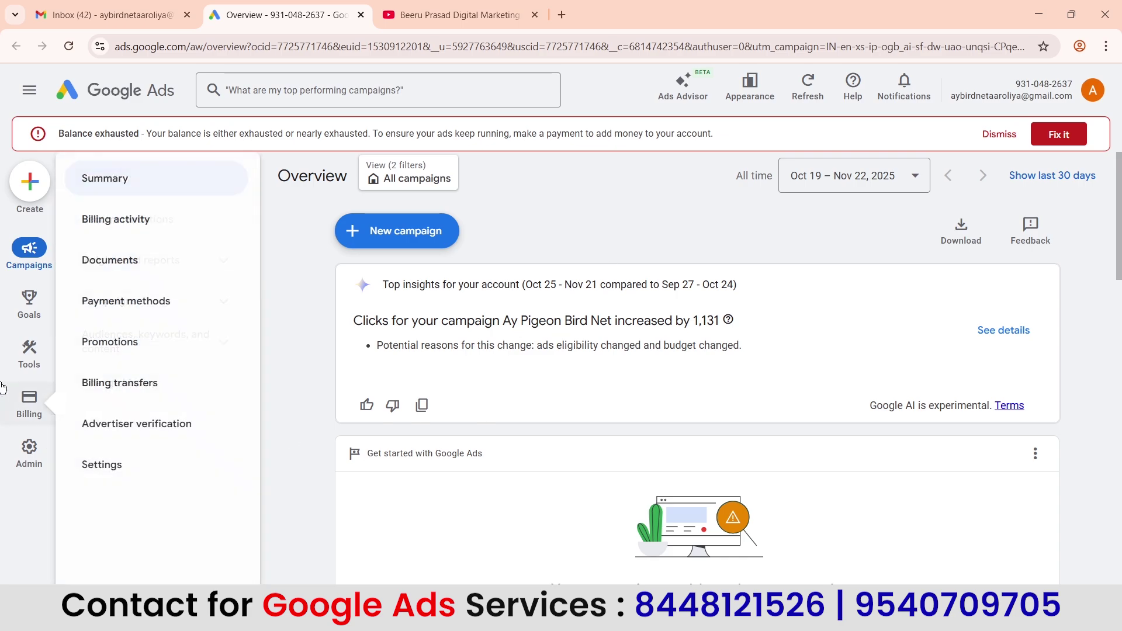
- Open the Keyword Planner from the planning tools and dismiss the notice about its updates
{"action": "mouse_move", "coordinate": [30, 350]}
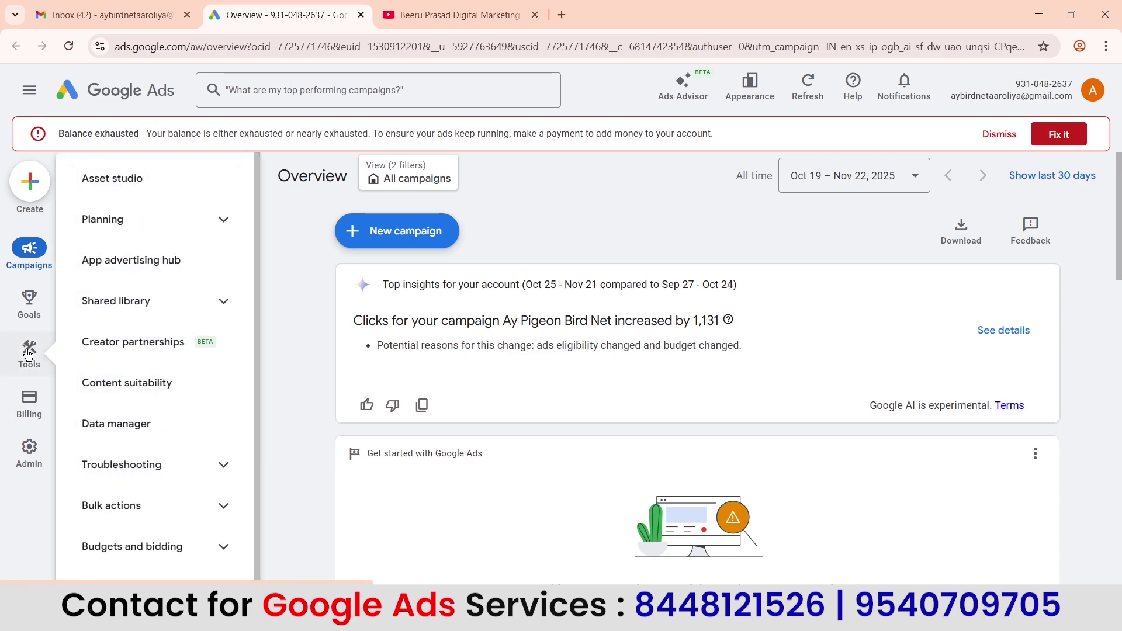
{"action": "left_click", "coordinate": [104, 225]}
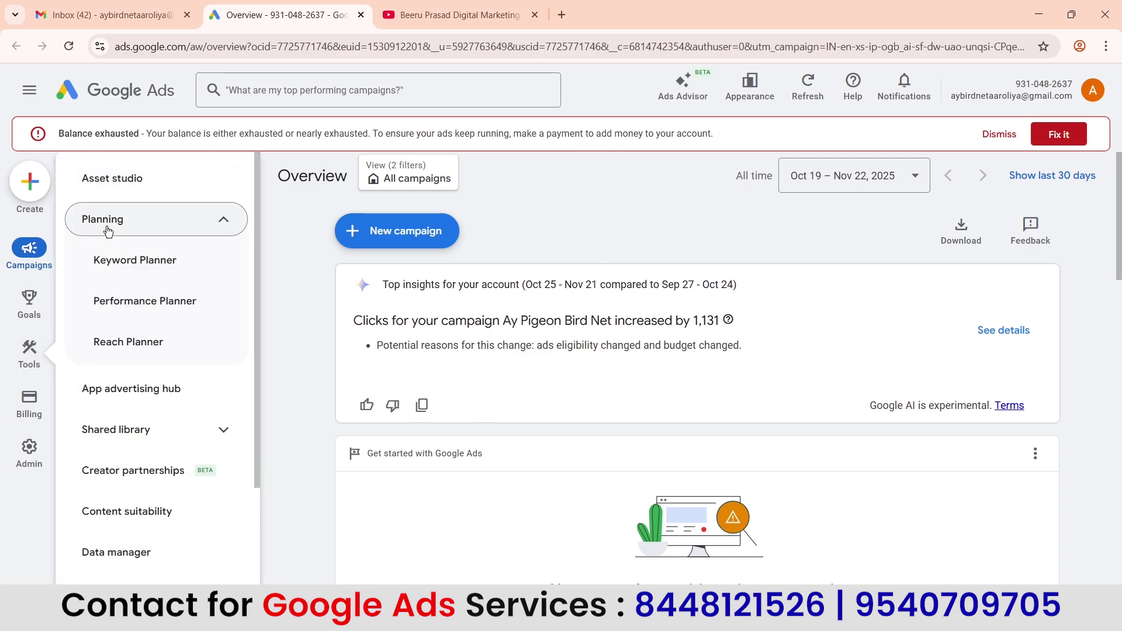
{"action": "left_click", "coordinate": [184, 268]}
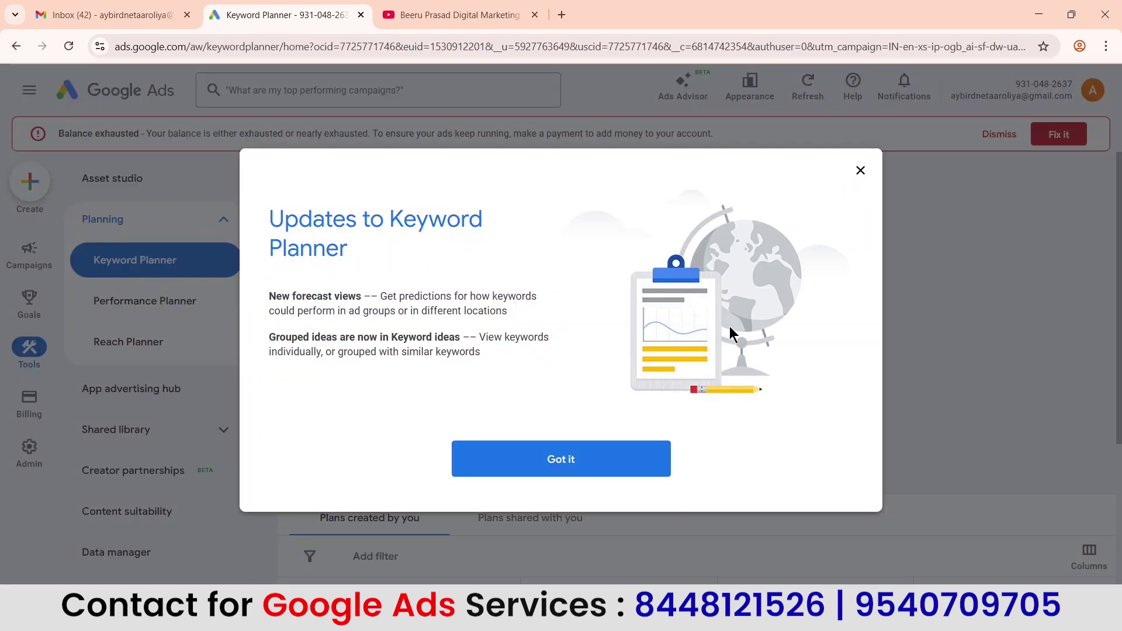
{"action": "left_click", "coordinate": [588, 460]}
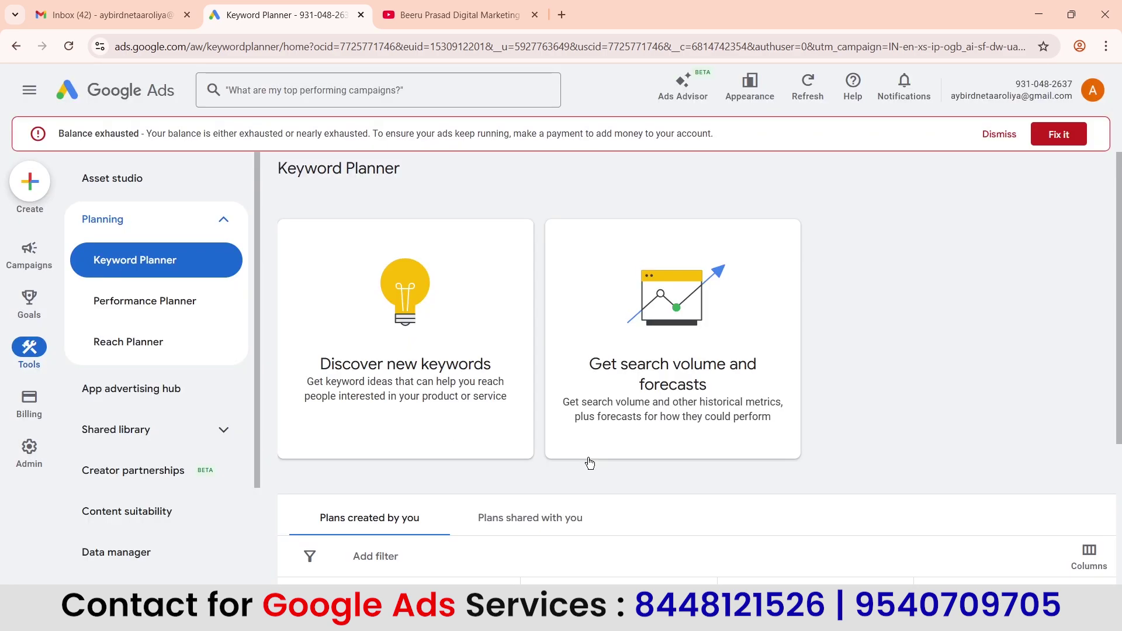
- Start a new keyword search with the Discover new keywords option
{"action": "scroll", "coordinate": [912, 386], "scroll_direction": "down", "scroll_amount": 2}
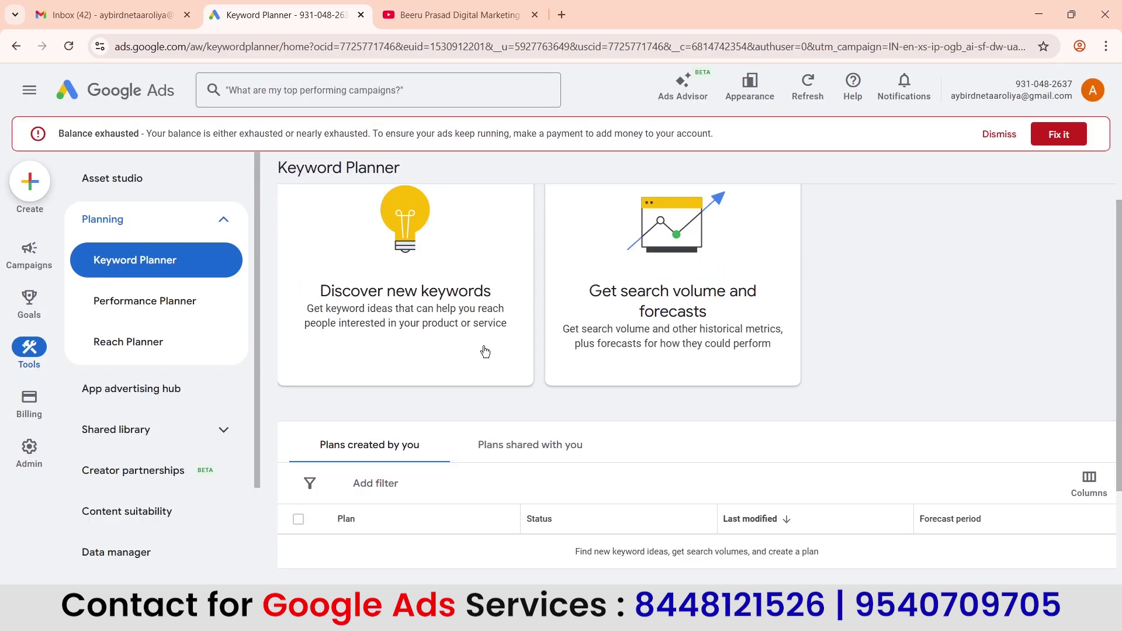
{"action": "scroll", "coordinate": [558, 357], "scroll_direction": "up", "scroll_amount": 2}
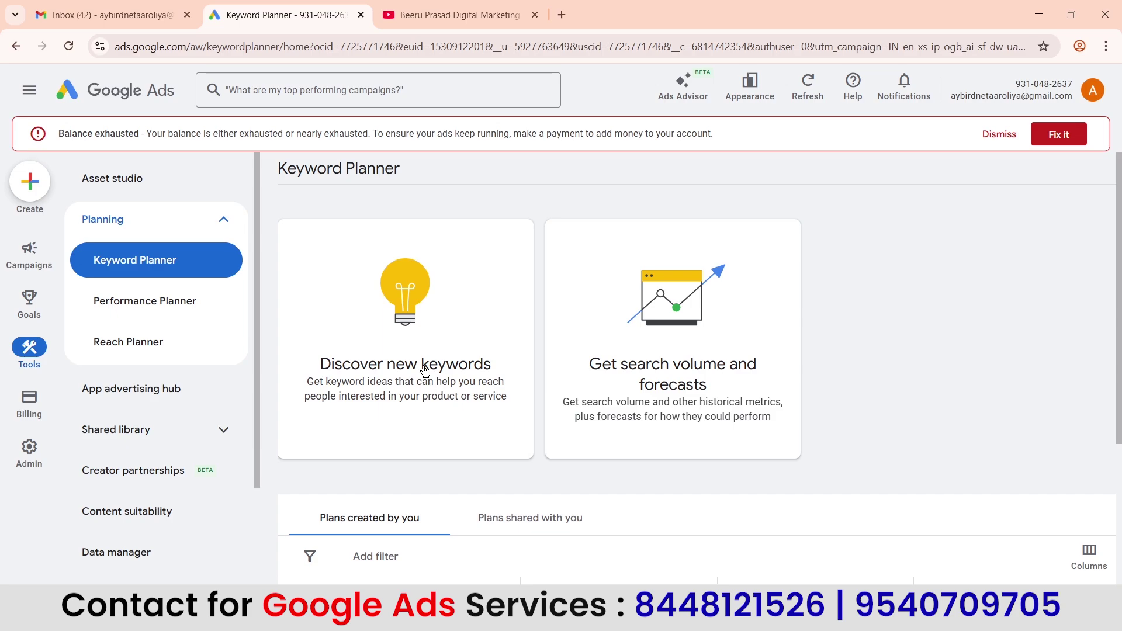
{"action": "left_click", "coordinate": [436, 292]}
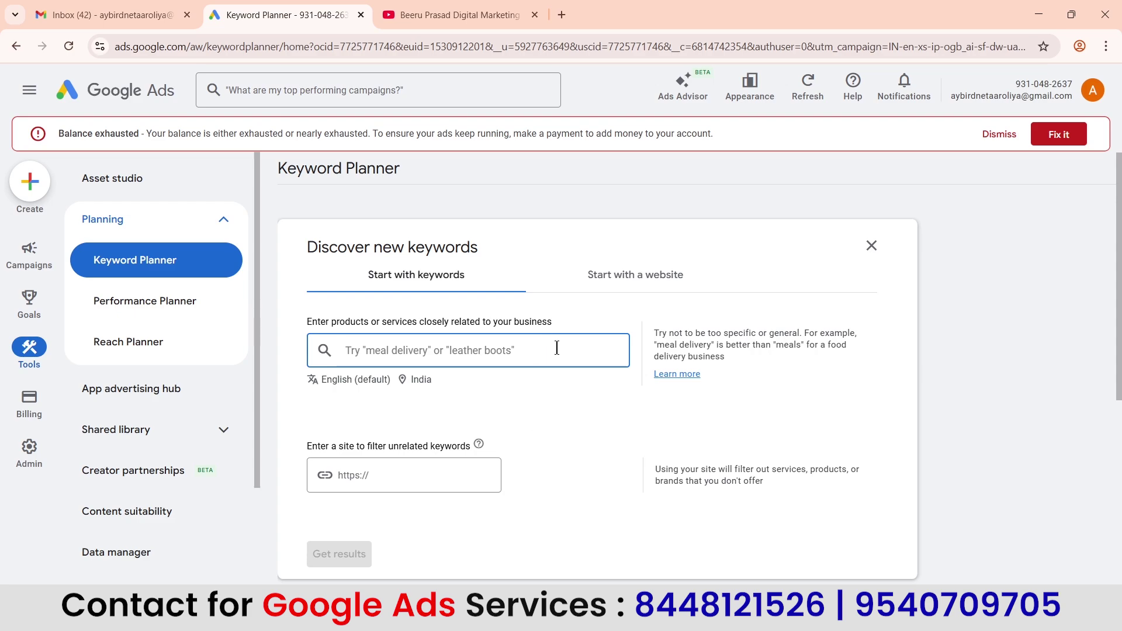
{"action": "type", "text": "ANT"}
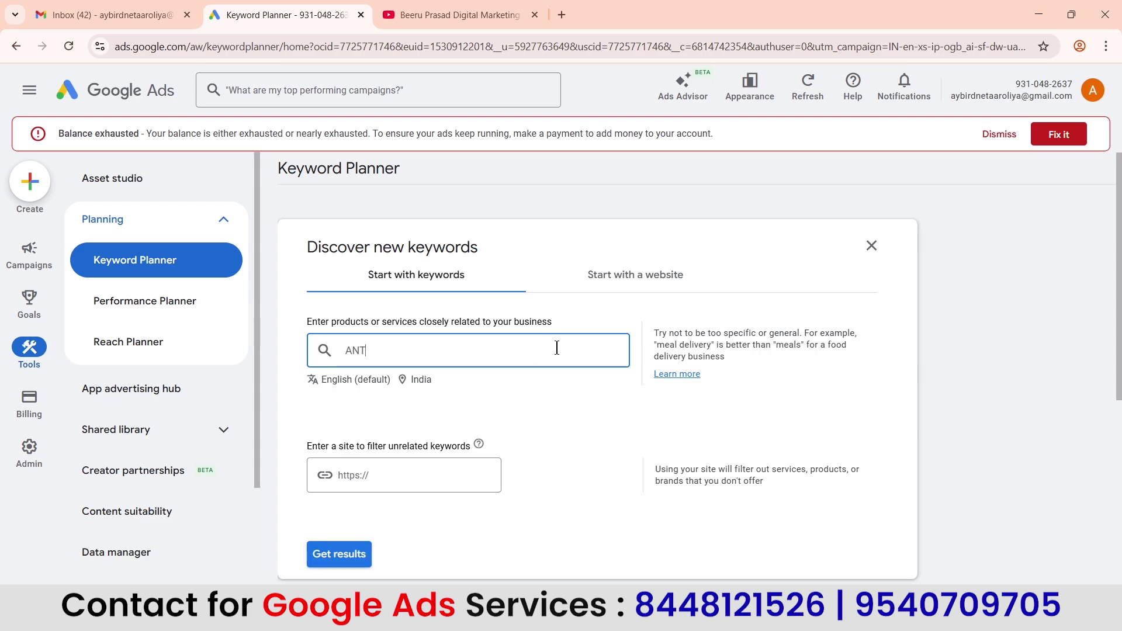
{"action": "type", "text": "I BIR"}
{"action": "key", "text": "BackSpace"}
{"action": "key", "text": "BackSpace"}
{"action": "key", "text": "BackSpace"}
{"action": "key", "text": "BackSpace"}
{"action": "key", "text": "BackSpace"}
{"action": "key", "text": "BackSpace"}
{"action": "key", "text": "BackSpace"}
{"action": "key", "text": "BackSpace"}
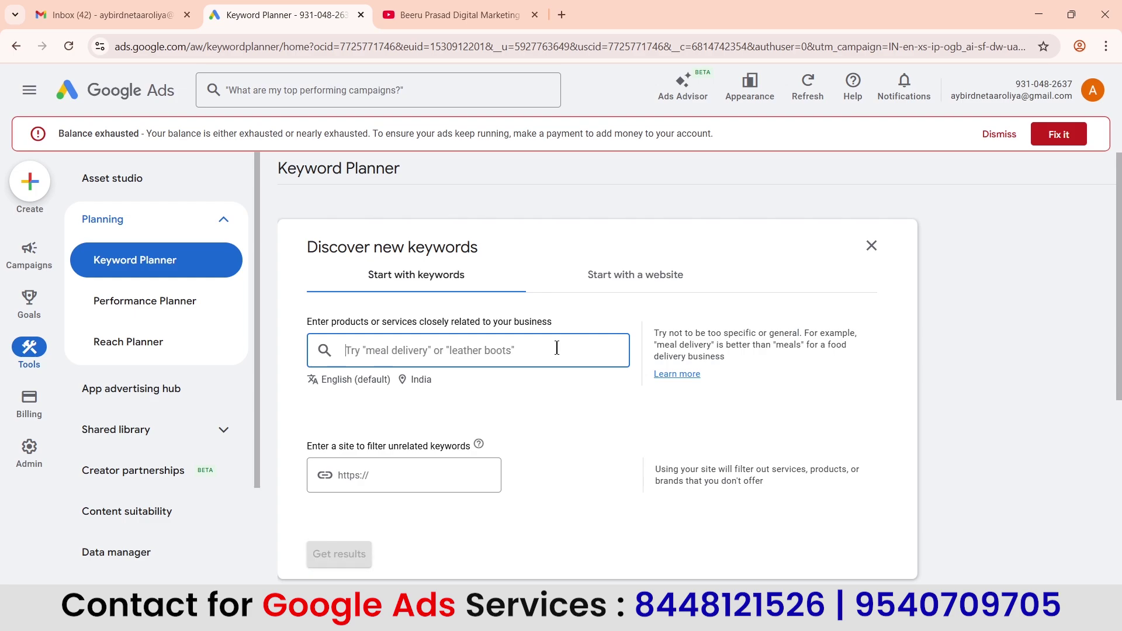
- Add "Anti birds net" as the first seed keyword for the business's products or services
{"action": "key", "text": "Caps_Lock"}
{"action": "type", "text": "A"}
{"action": "key", "text": "Caps_Lock"}
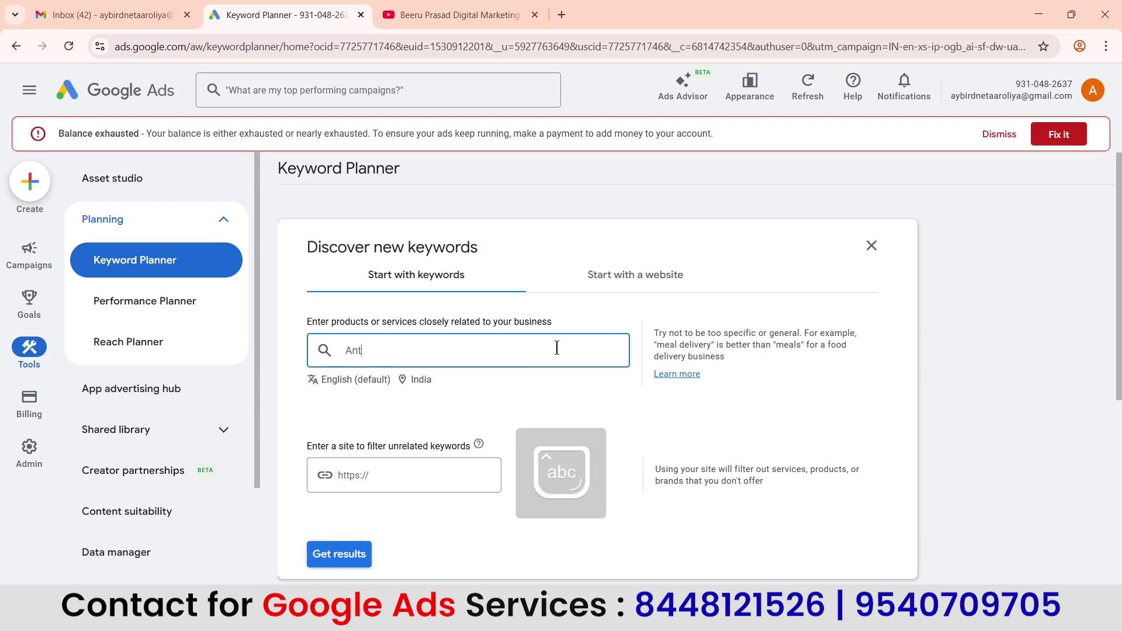
{"action": "type", "text": "nti birds net"}
{"action": "key", "text": "Return"}
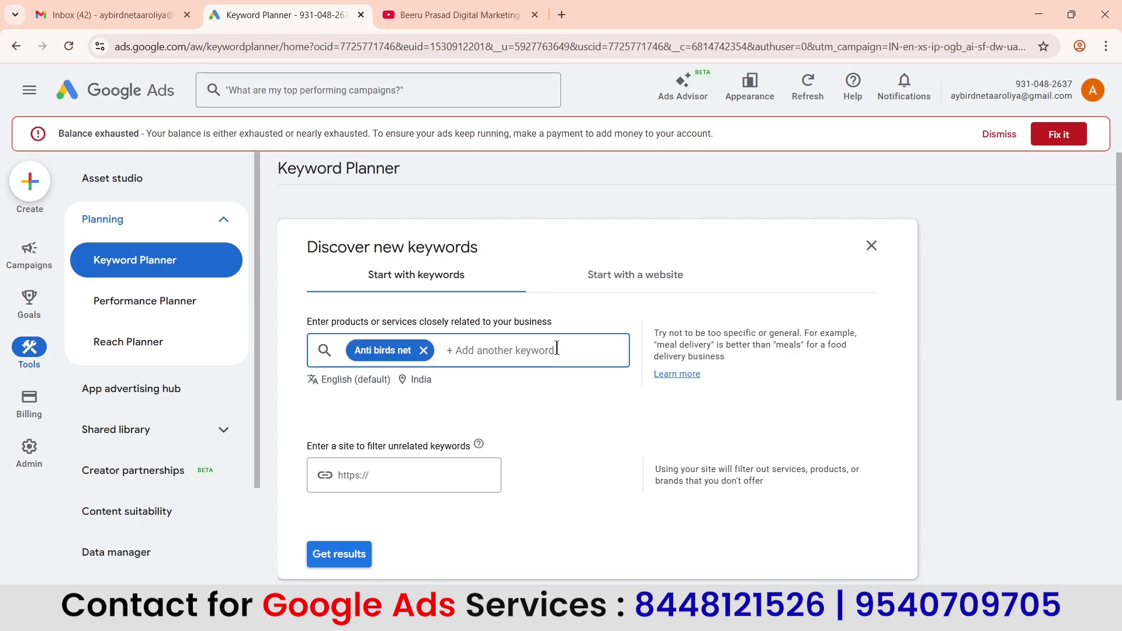
- Add "pigeon bird net" and "bird net service" as further seed keywords
{"action": "type", "text": "pigeon bi"}
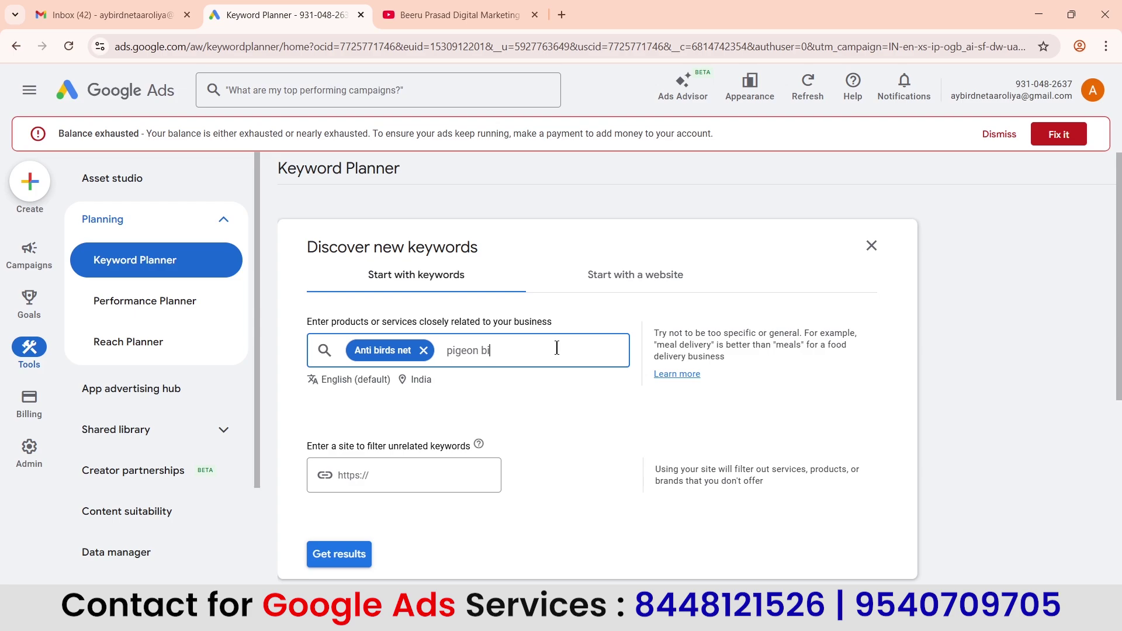
{"action": "type", "text": "rd ner"}
{"action": "key", "text": "Return"}
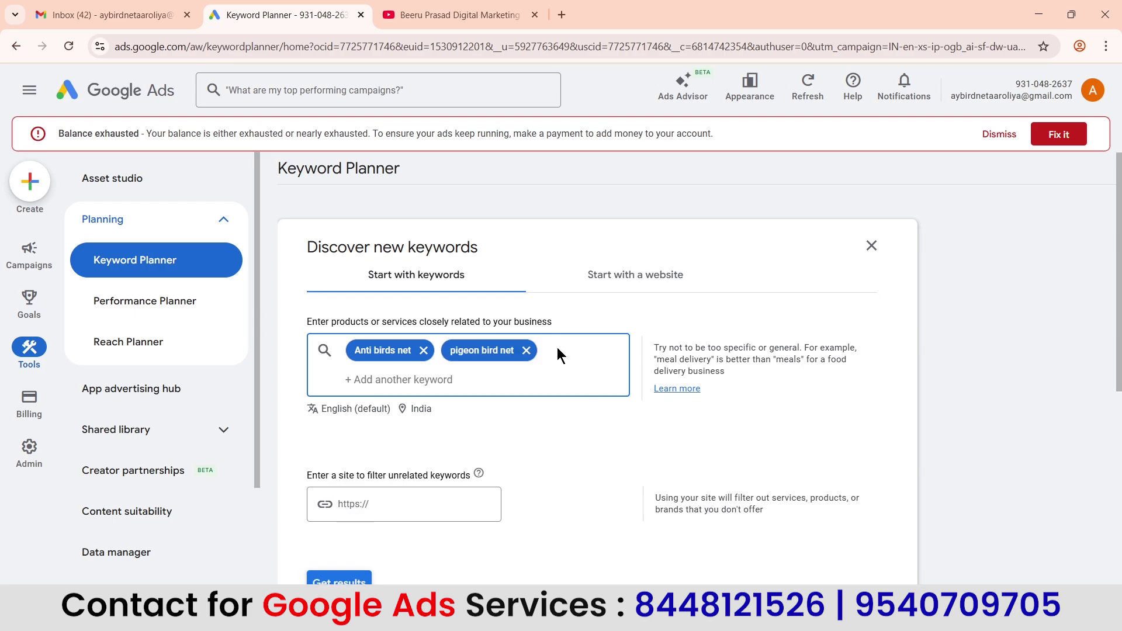
{"action": "type", "text": "bi"}
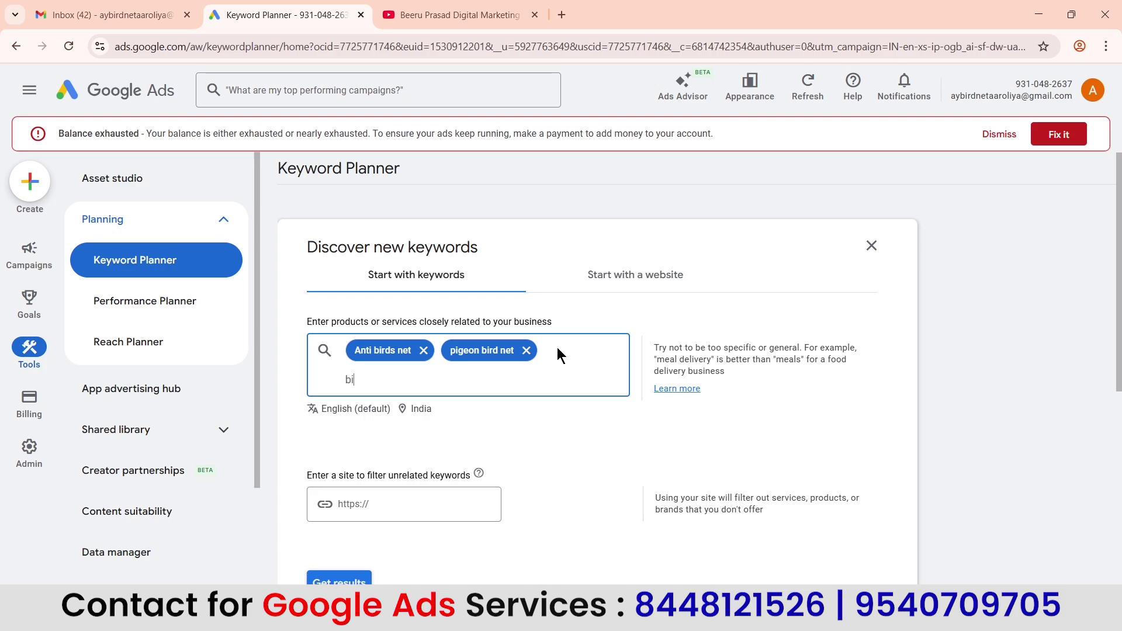
{"action": "type", "text": "rd net service"}
{"action": "key", "text": "Return"}
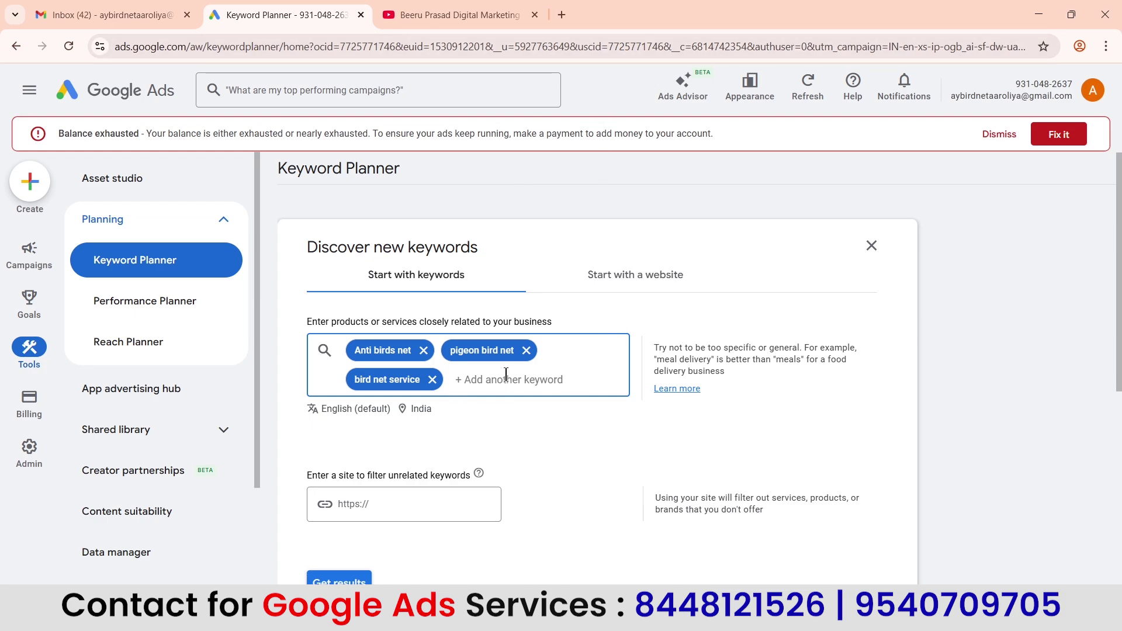
- Review the keyword search form and its target location settings, then close the location settings without changes
{"action": "scroll", "coordinate": [506, 374], "scroll_direction": "down", "scroll_amount": 2}
{"action": "scroll", "coordinate": [506, 375], "scroll_direction": "up", "scroll_amount": 2}
{"action": "scroll", "coordinate": [450, 405], "scroll_direction": "down", "scroll_amount": 3}
{"action": "scroll", "coordinate": [427, 459], "scroll_direction": "up", "scroll_amount": 2}
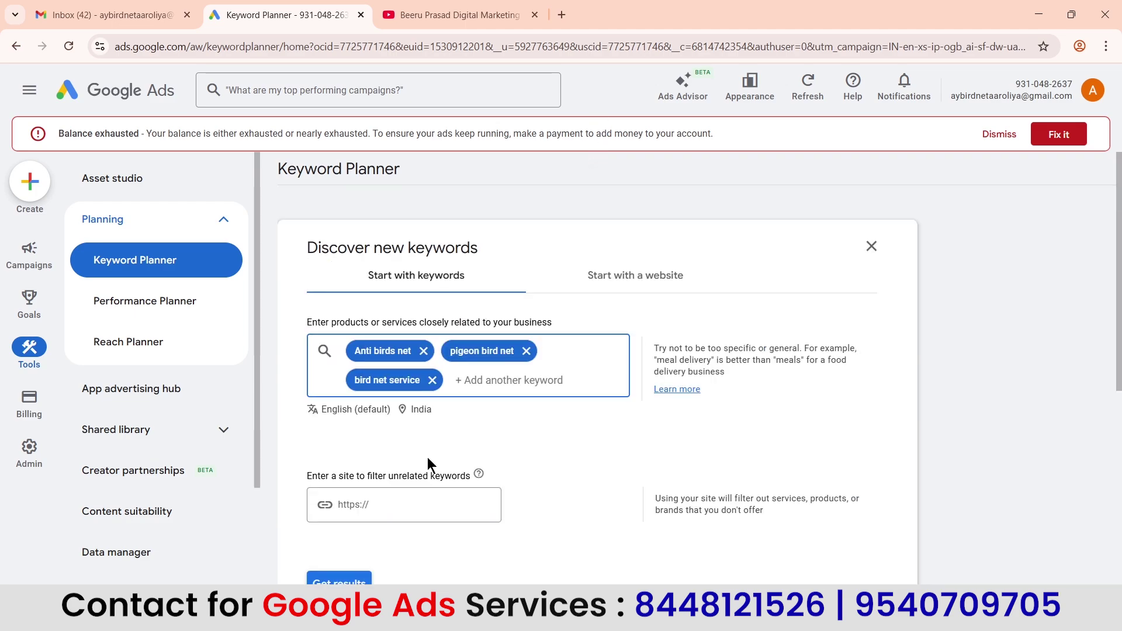
{"action": "scroll", "coordinate": [404, 435], "scroll_direction": "down", "scroll_amount": 3}
{"action": "scroll", "coordinate": [475, 351], "scroll_direction": "up", "scroll_amount": 3}
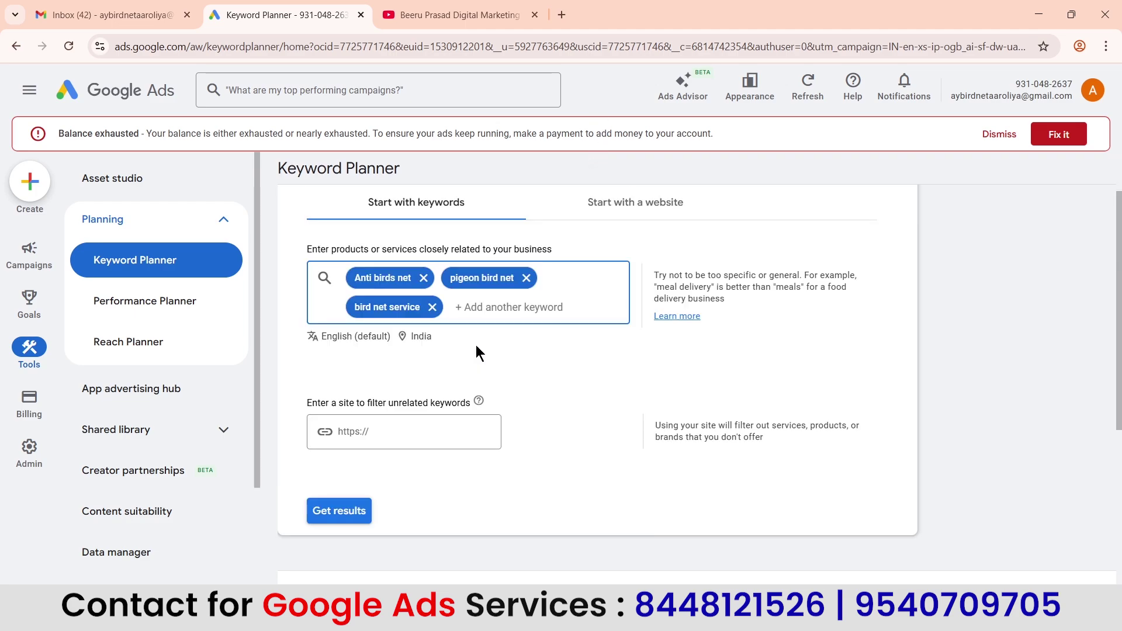
{"action": "left_click", "coordinate": [417, 342]}
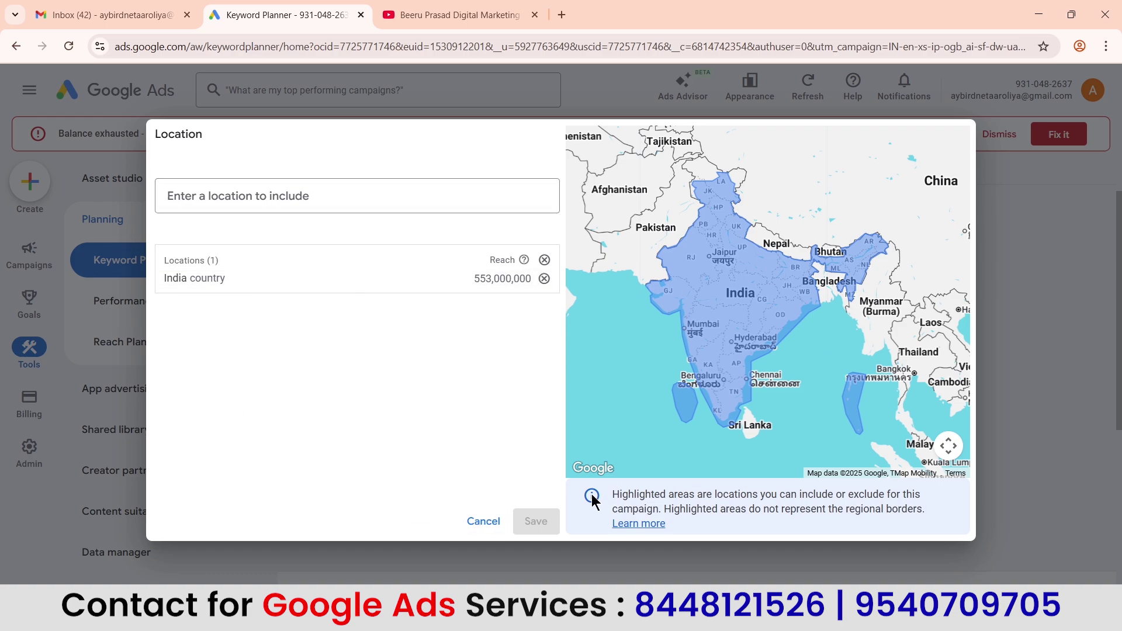
{"action": "left_click", "coordinate": [476, 523]}
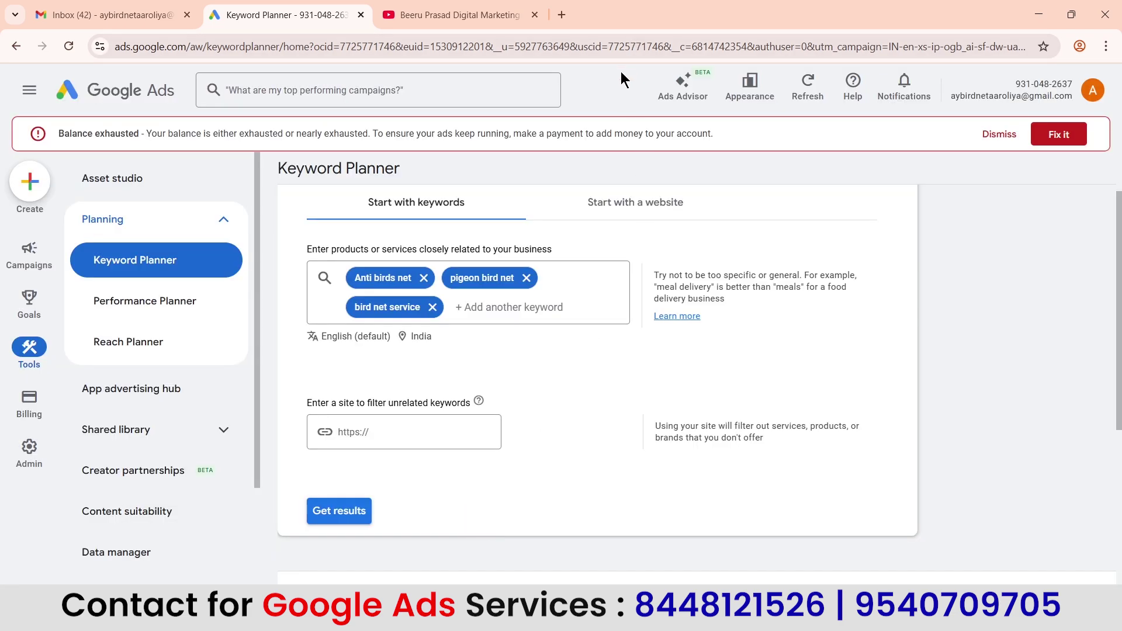
- Get the keyword ideas for the three seed keywords and widen the Keyword column to fit the full keywords
{"action": "left_click", "coordinate": [337, 517]}
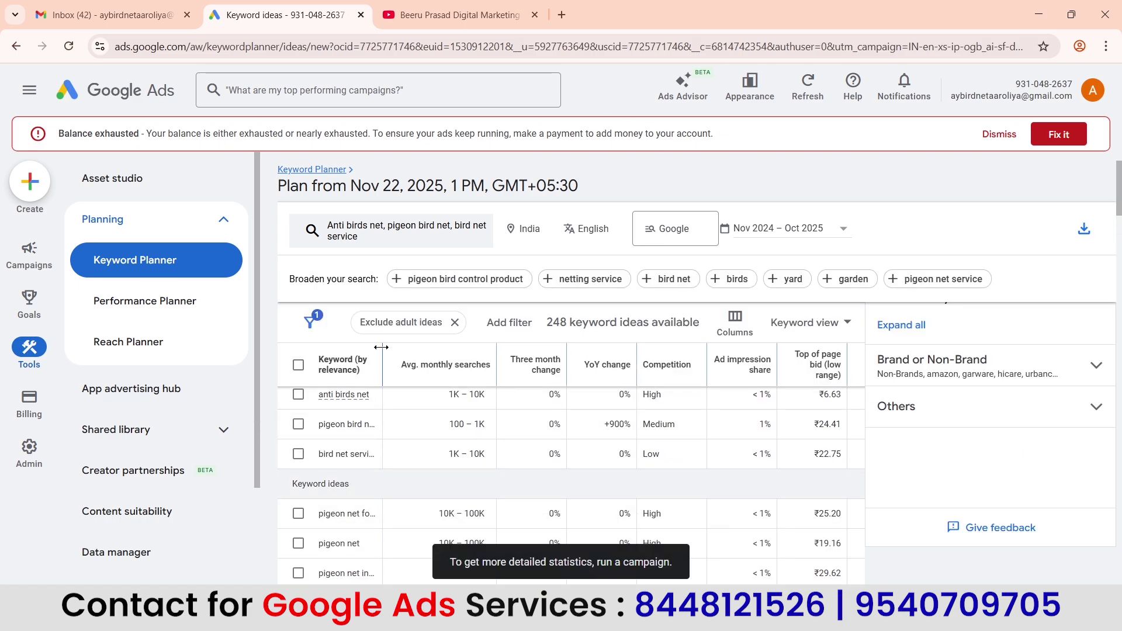
{"action": "left_click_drag", "start_coordinate": [383, 354], "coordinate": [464, 357]}
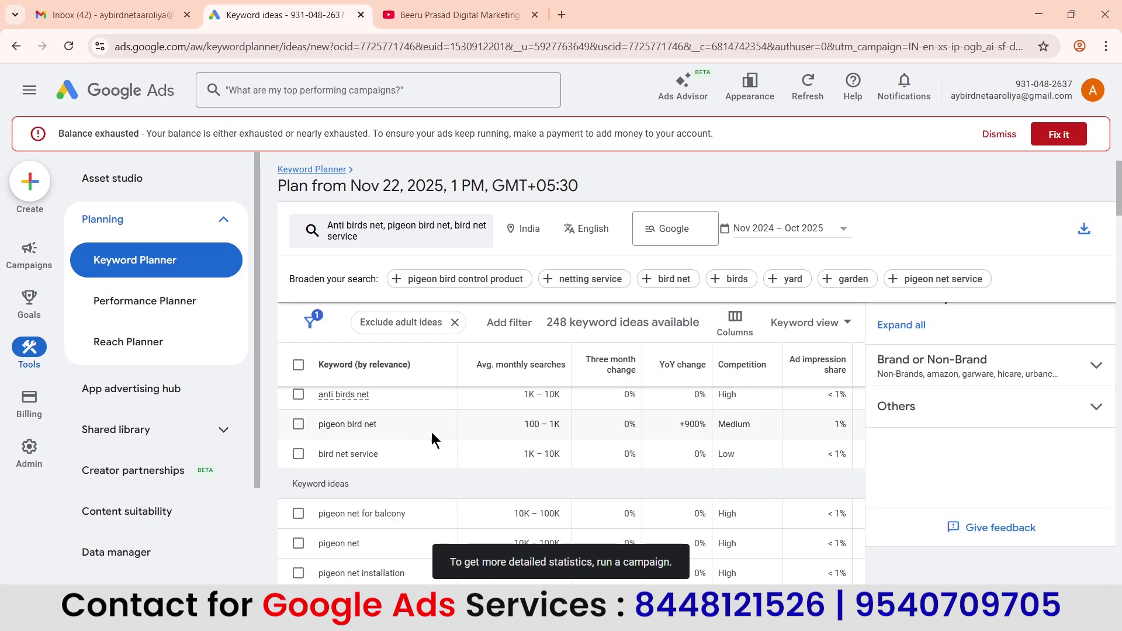
- Examine the provided keywords' monthly searches, year-over-year change, competition, low and high top of page bids, and account status
{"action": "left_click_drag", "start_coordinate": [292, 433], "coordinate": [383, 438]}
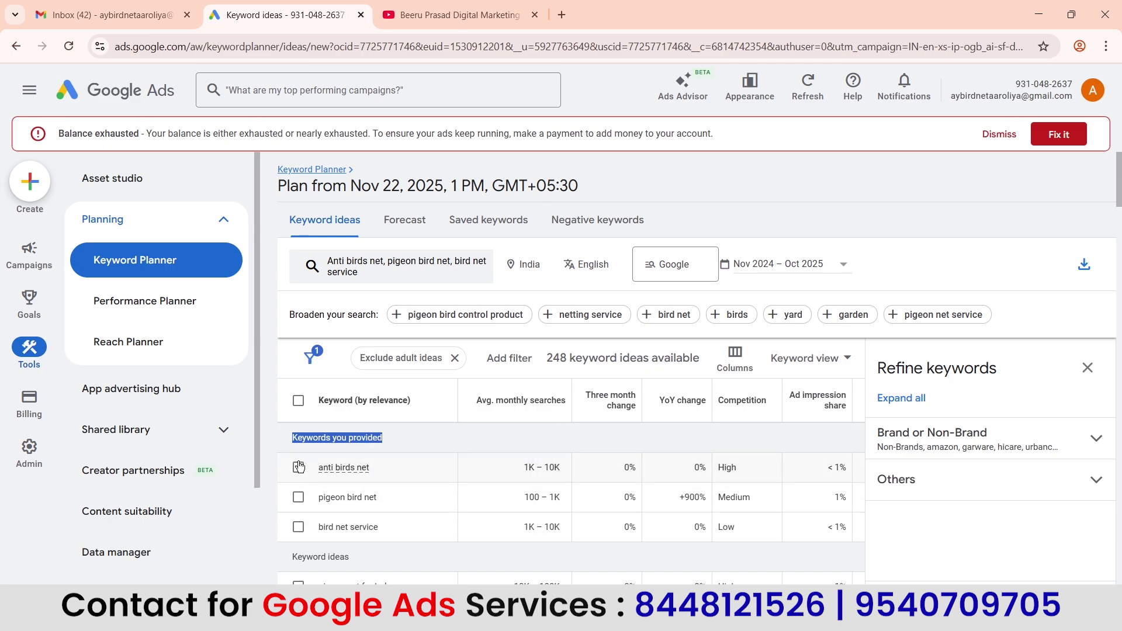
{"action": "left_click", "coordinate": [600, 94]}
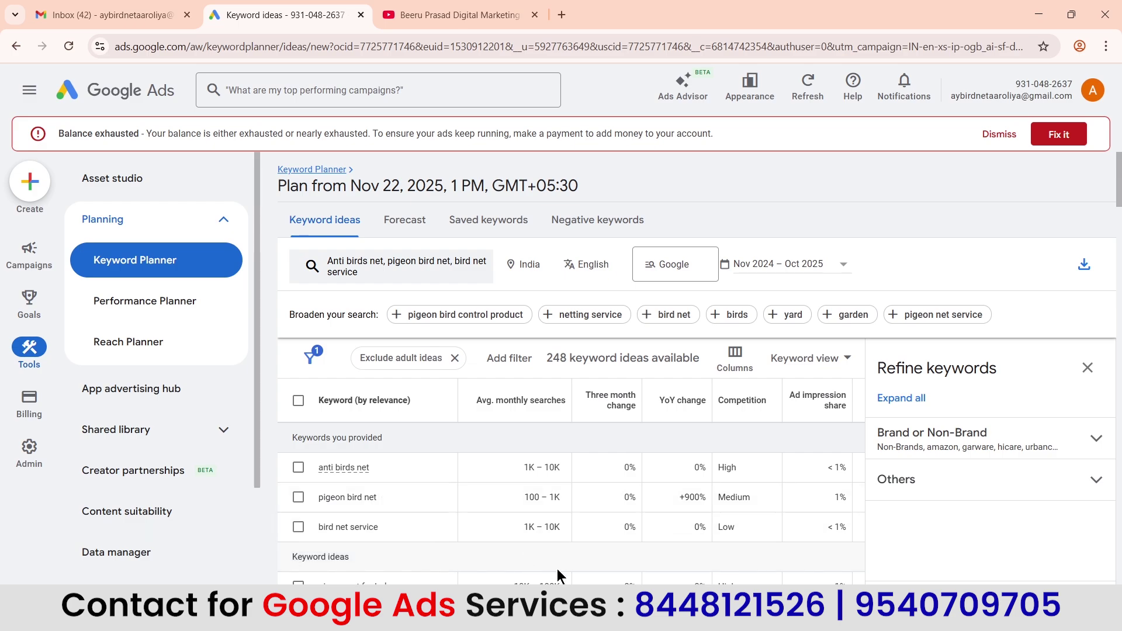
{"action": "scroll", "coordinate": [467, 418], "scroll_direction": "right", "scroll_amount": 4}
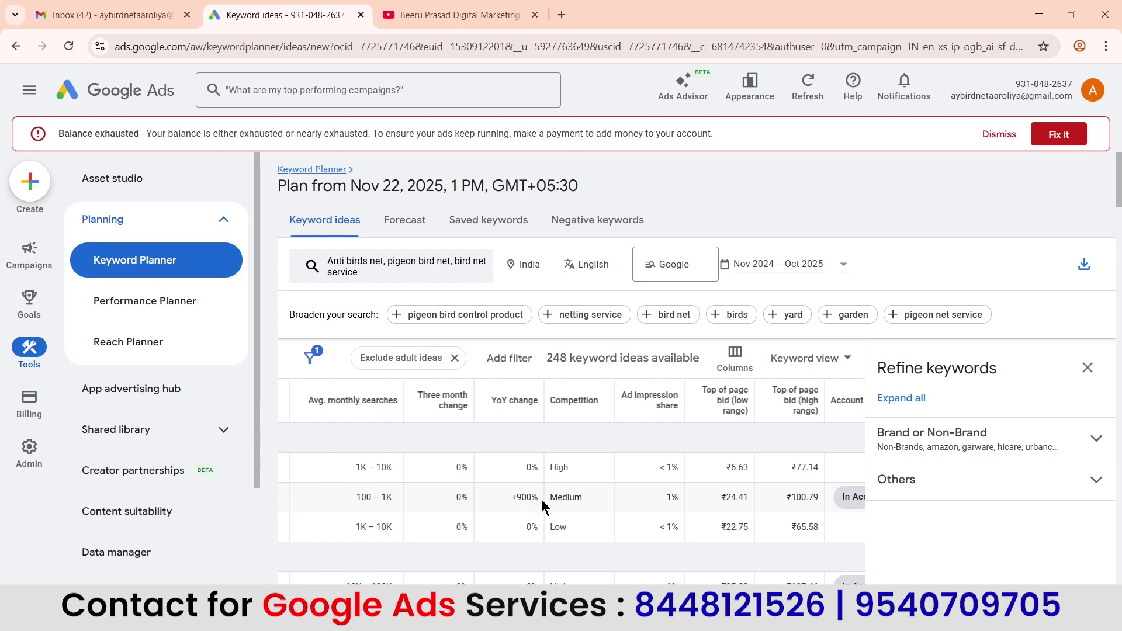
{"action": "left_click", "coordinate": [509, 403]}
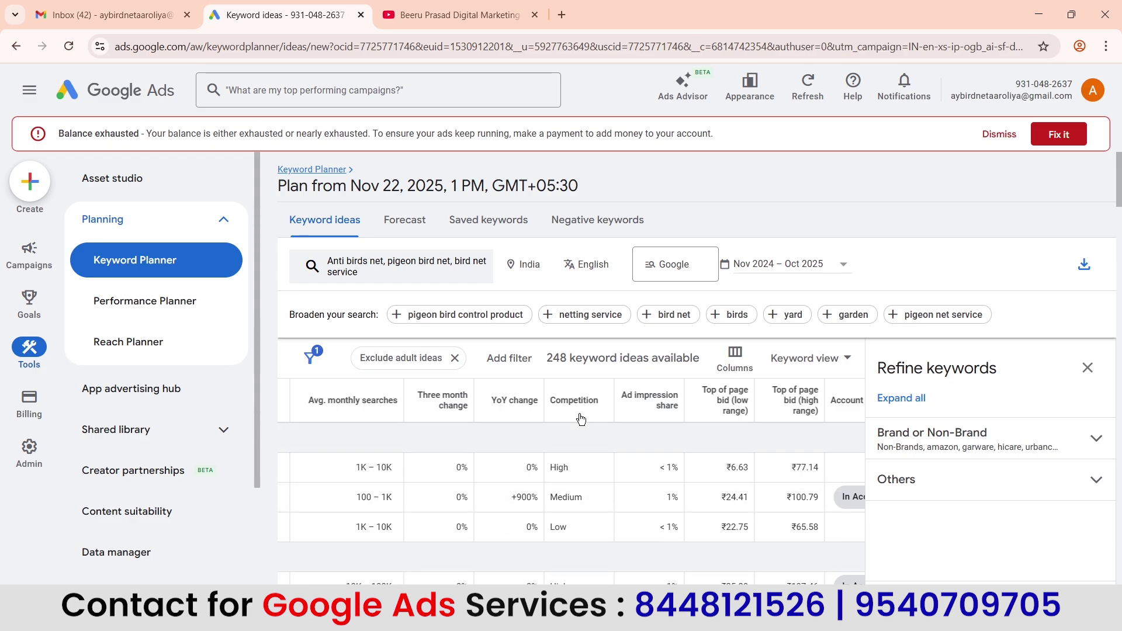
{"action": "mouse_move", "coordinate": [582, 403]}
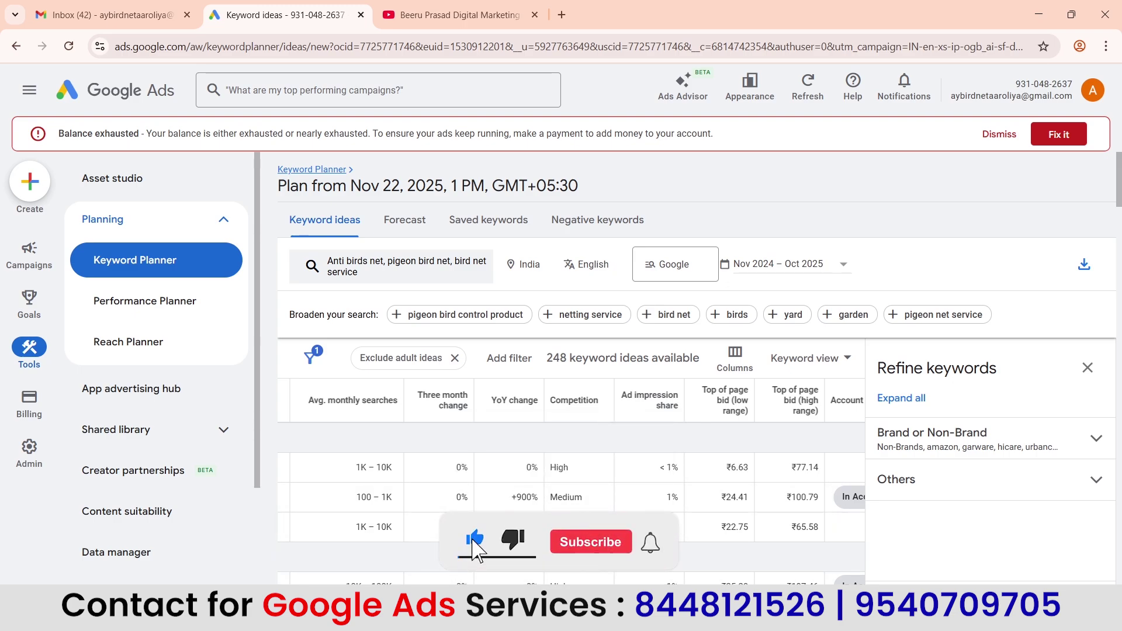
{"action": "scroll", "coordinate": [563, 483], "scroll_direction": "right", "scroll_amount": 3}
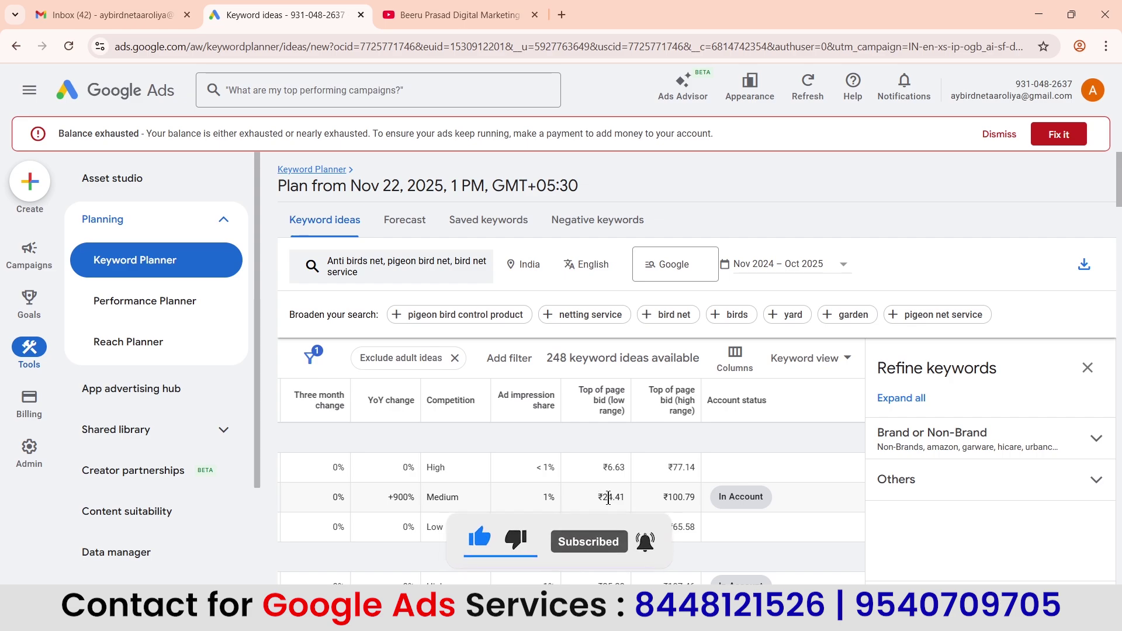
{"action": "mouse_move", "coordinate": [605, 401]}
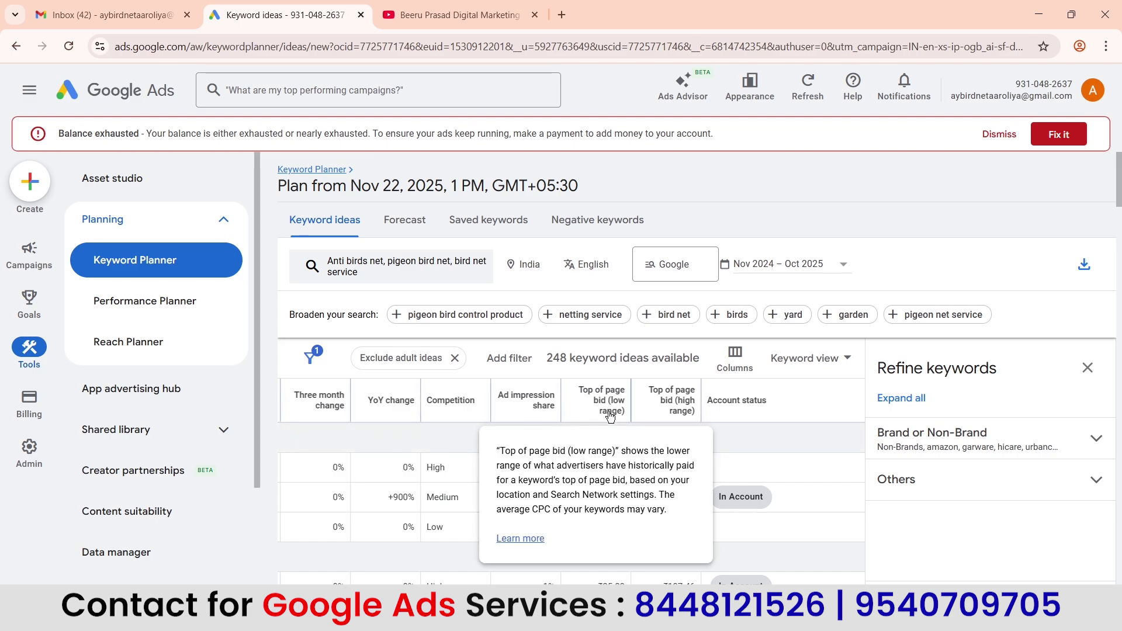
{"action": "mouse_move", "coordinate": [682, 399]}
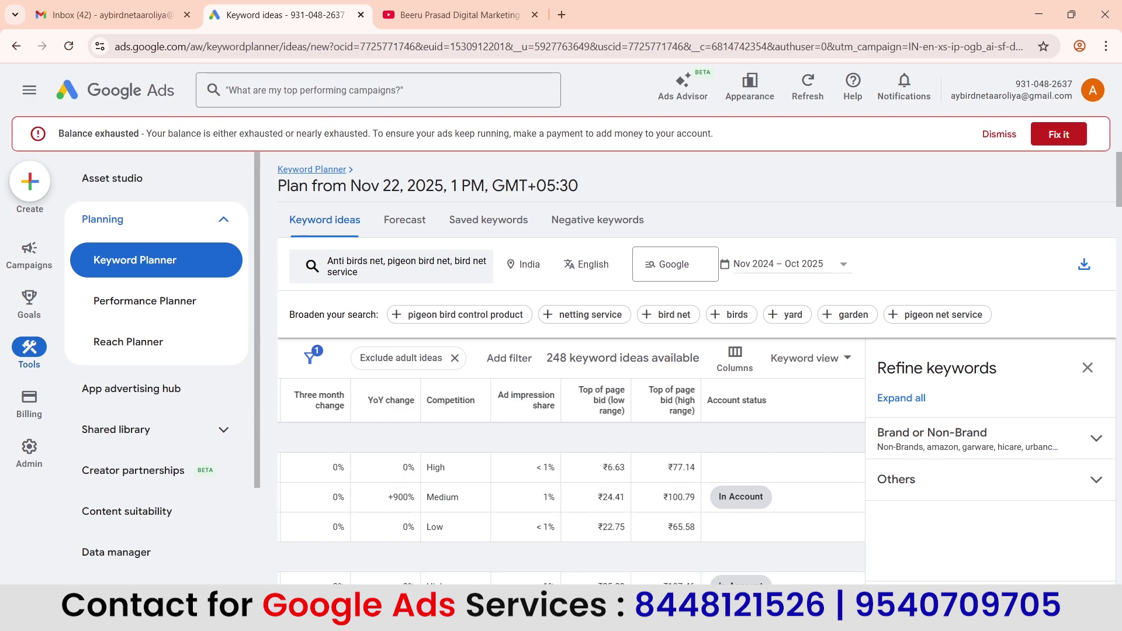
{"action": "scroll", "coordinate": [656, 494], "scroll_direction": "down", "scroll_amount": 2}
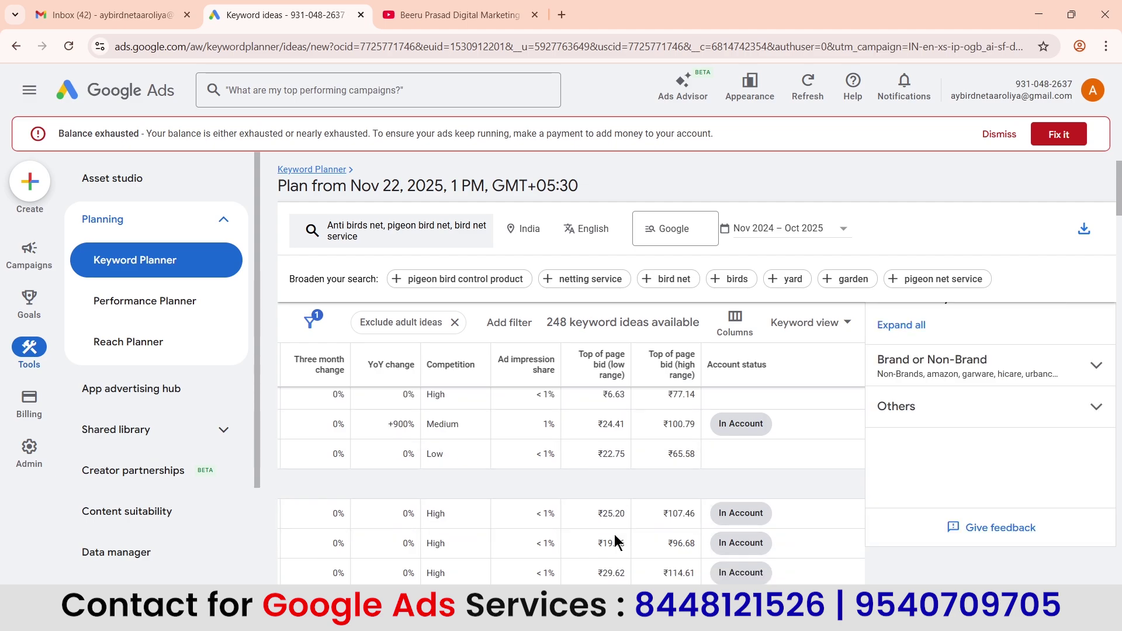
{"action": "scroll", "coordinate": [615, 534], "scroll_direction": "up", "scroll_amount": 2}
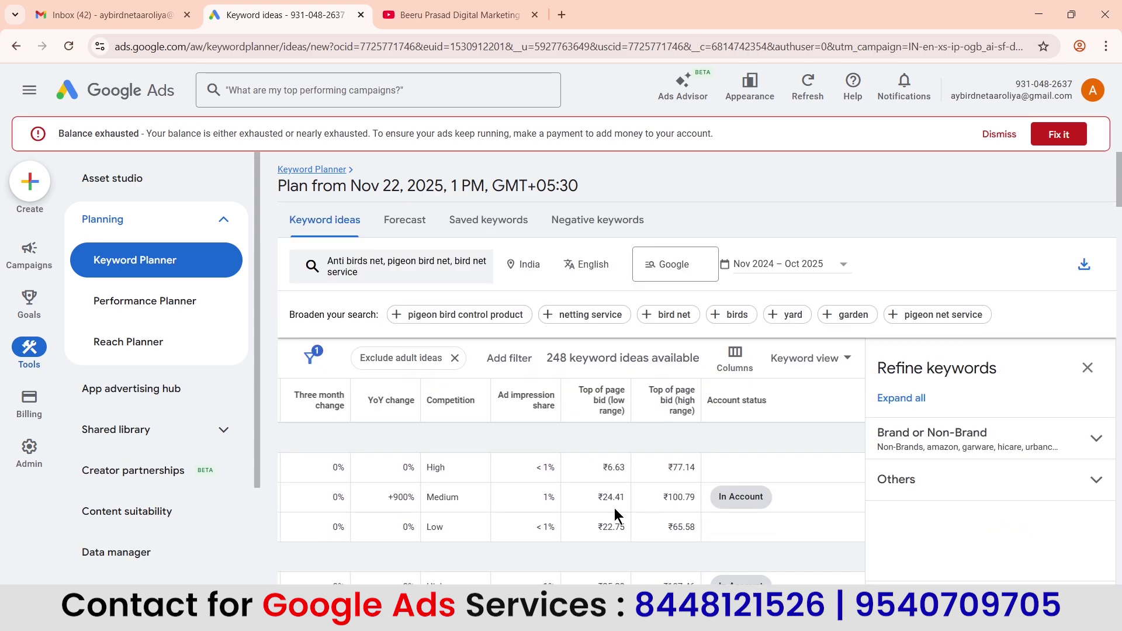
{"action": "scroll", "coordinate": [571, 497], "scroll_direction": "left", "scroll_amount": 4}
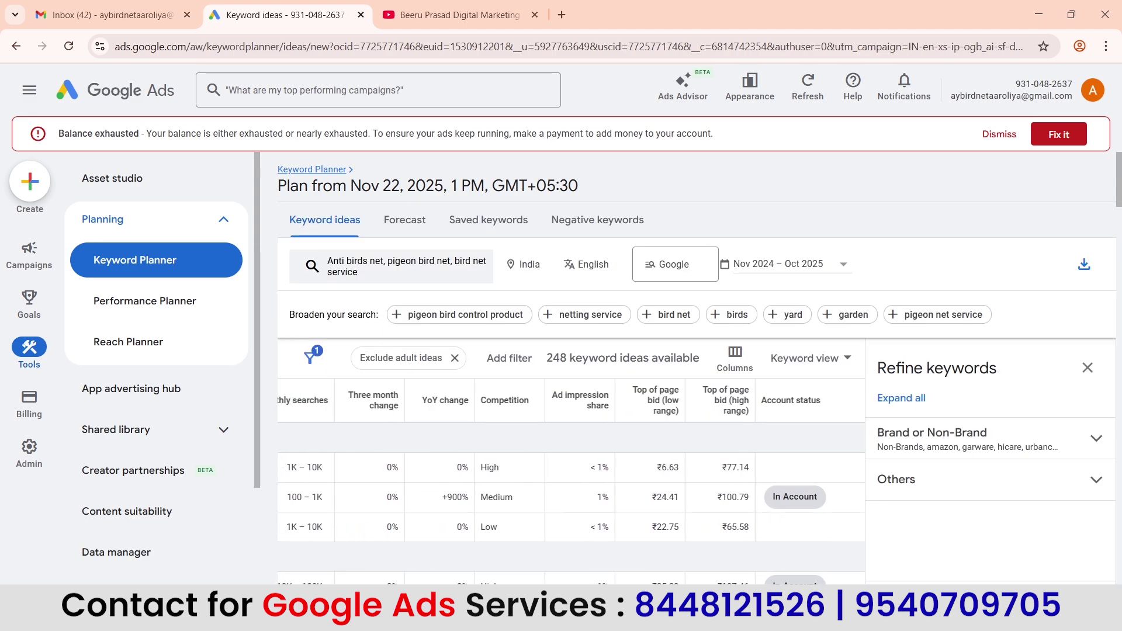
{"action": "scroll", "coordinate": [571, 497], "scroll_direction": "left", "scroll_amount": 2}
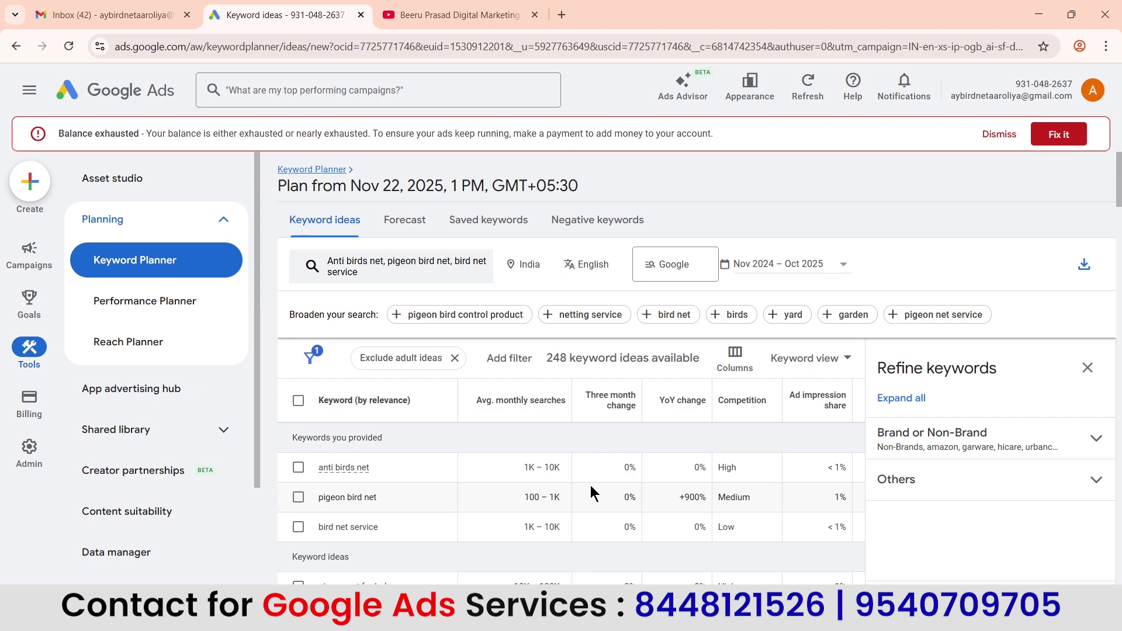
- Sort the ideas by highest average monthly searches and select the 10K – 100K keywords, from "pigeon net for balcony" to "pigeon bird netting"
{"action": "left_click", "coordinate": [525, 401]}
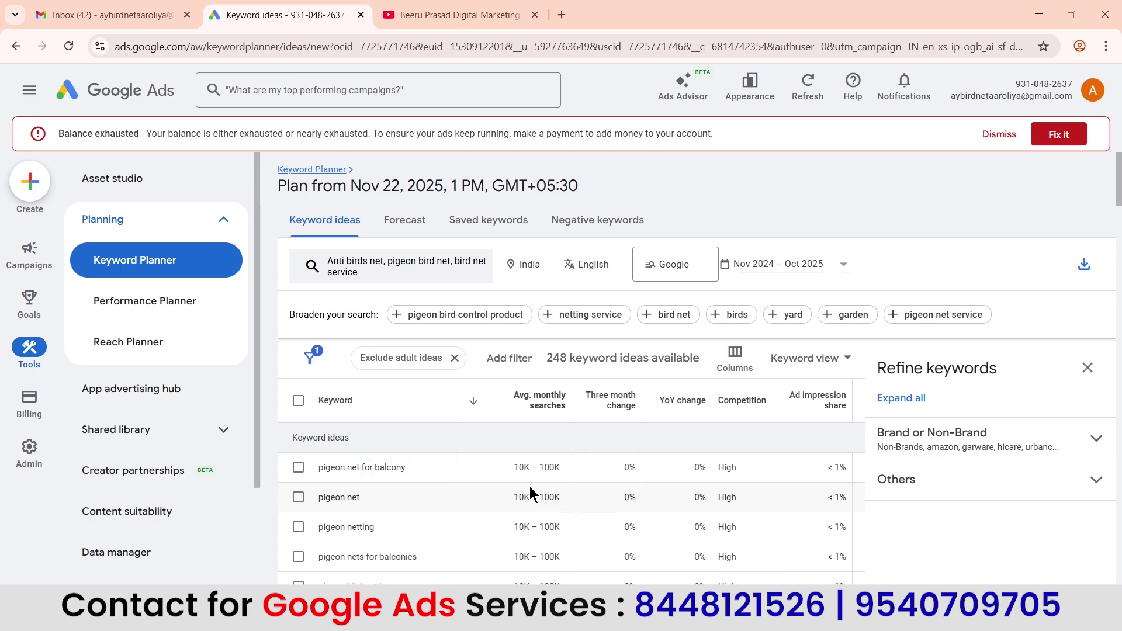
{"action": "left_click", "coordinate": [298, 468]}
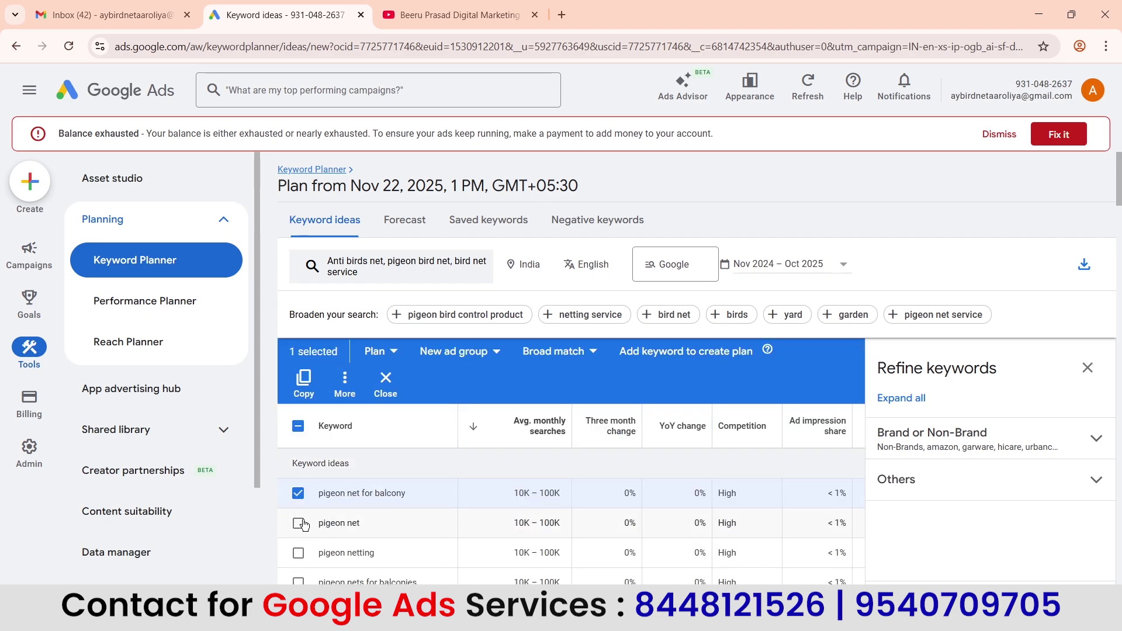
{"action": "left_click", "coordinate": [298, 523]}
{"action": "left_click", "coordinate": [298, 553]}
{"action": "scroll", "coordinate": [393, 523], "scroll_direction": "down", "scroll_amount": 1}
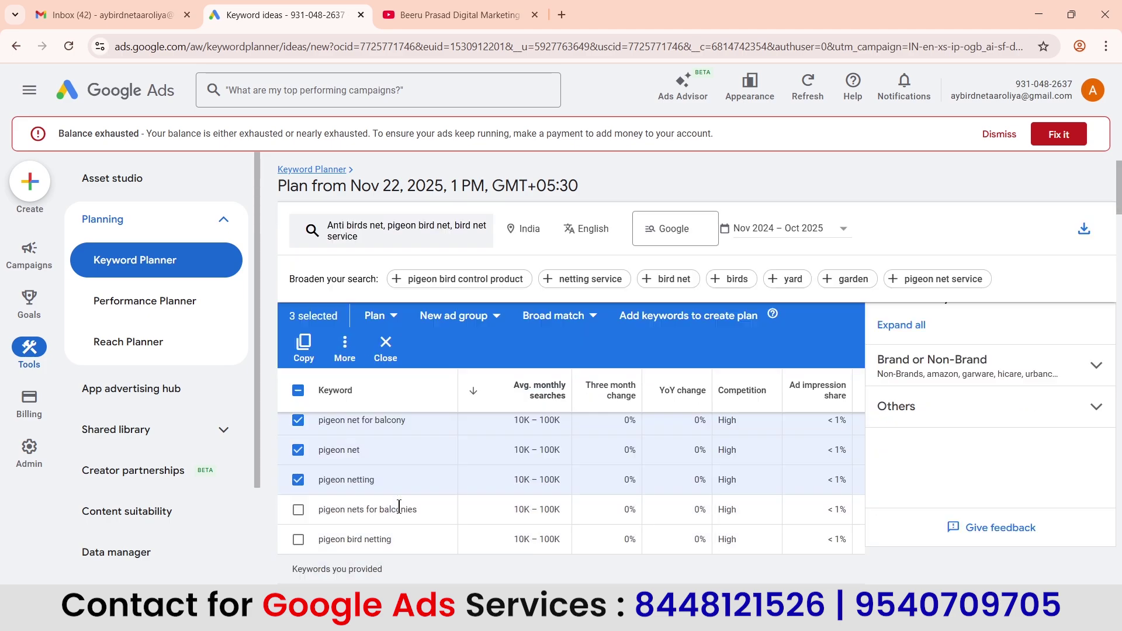
{"action": "left_click", "coordinate": [298, 510]}
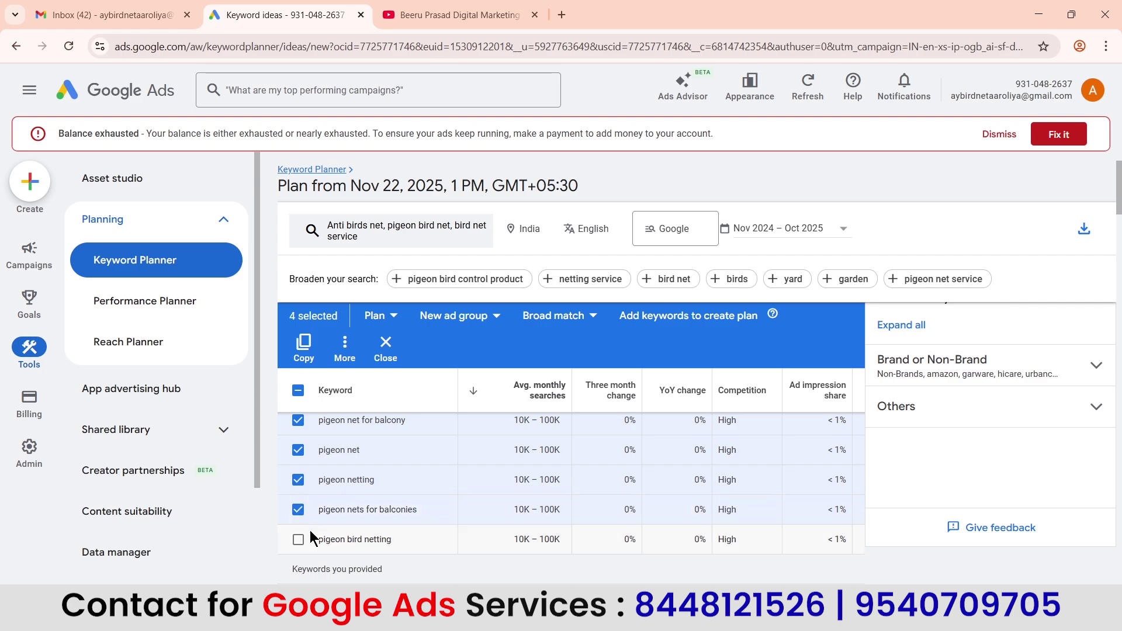
{"action": "left_click", "coordinate": [298, 539]}
- Add "anti birds net", "bird net service", "pigeon net installation", "pigeon net near me" and "pigeon net for balcony near me" to the selection
{"action": "scroll", "coordinate": [426, 462], "scroll_direction": "down", "scroll_amount": 2}
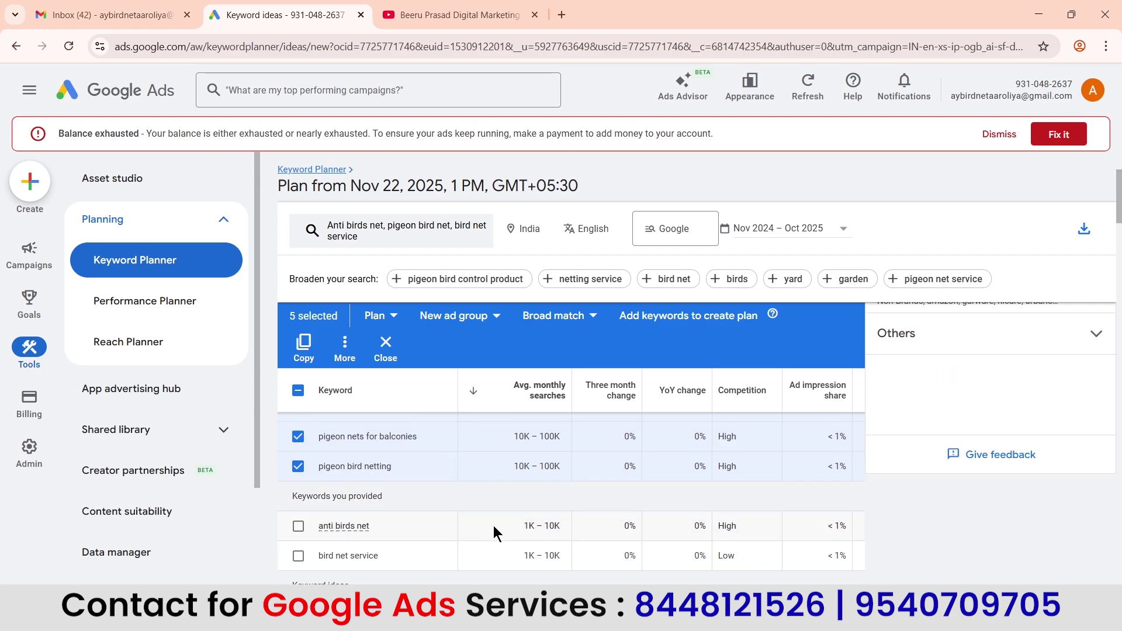
{"action": "left_click", "coordinate": [298, 526]}
{"action": "scroll", "coordinate": [398, 466], "scroll_direction": "down", "scroll_amount": 2}
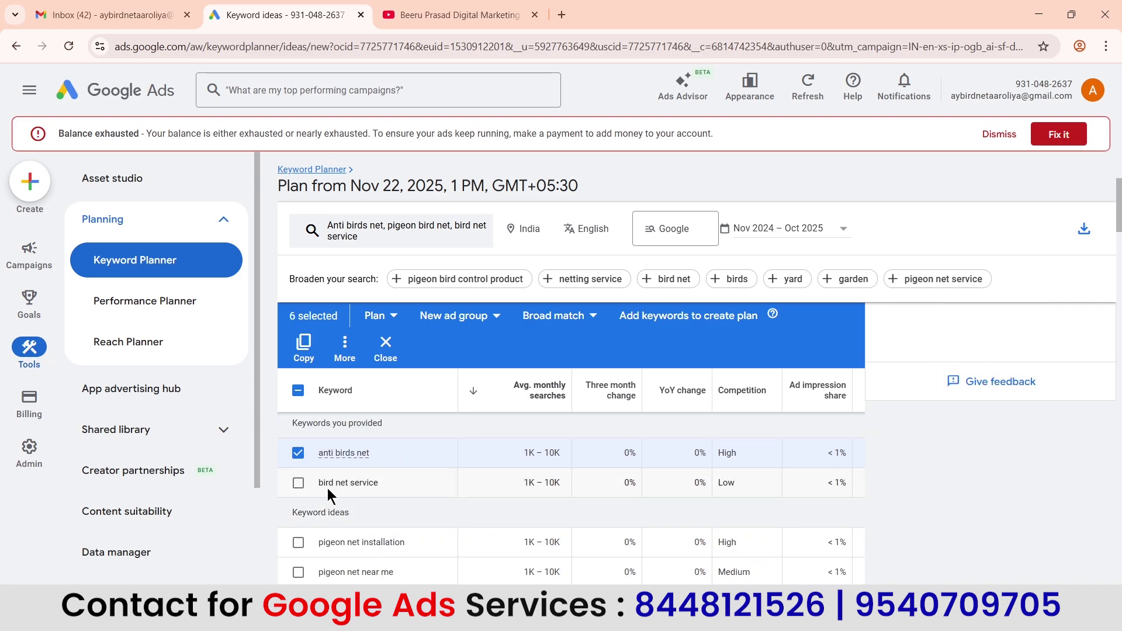
{"action": "left_click", "coordinate": [299, 483]}
{"action": "left_click", "coordinate": [297, 543]}
{"action": "scroll", "coordinate": [296, 544], "scroll_direction": "down", "scroll_amount": 2}
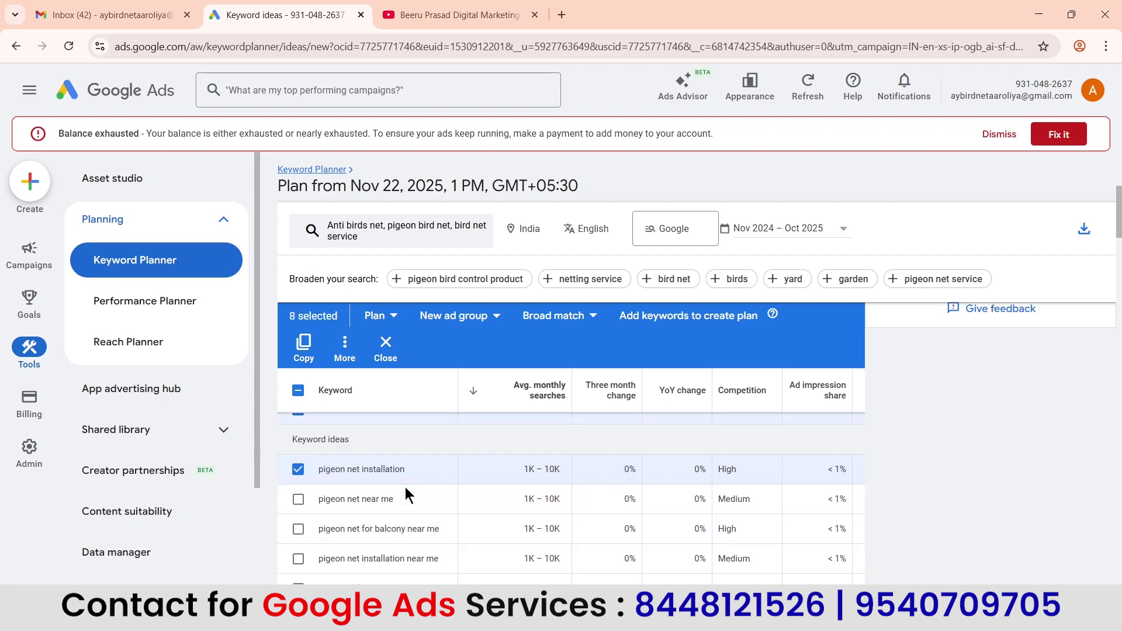
{"action": "left_click", "coordinate": [299, 500]}
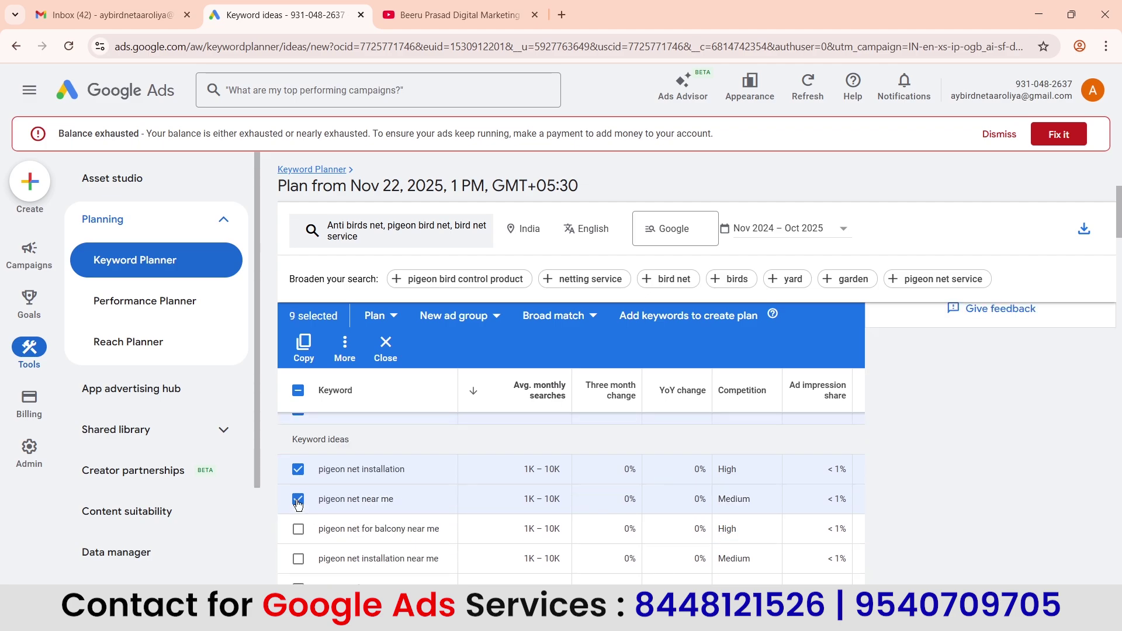
{"action": "left_click", "coordinate": [298, 529]}
- Select the five consecutive 1K – 10K keyword ideas from "pigeon net installation near me" to "pigeon netting installation"
{"action": "scroll", "coordinate": [303, 529], "scroll_direction": "down", "scroll_amount": 2}
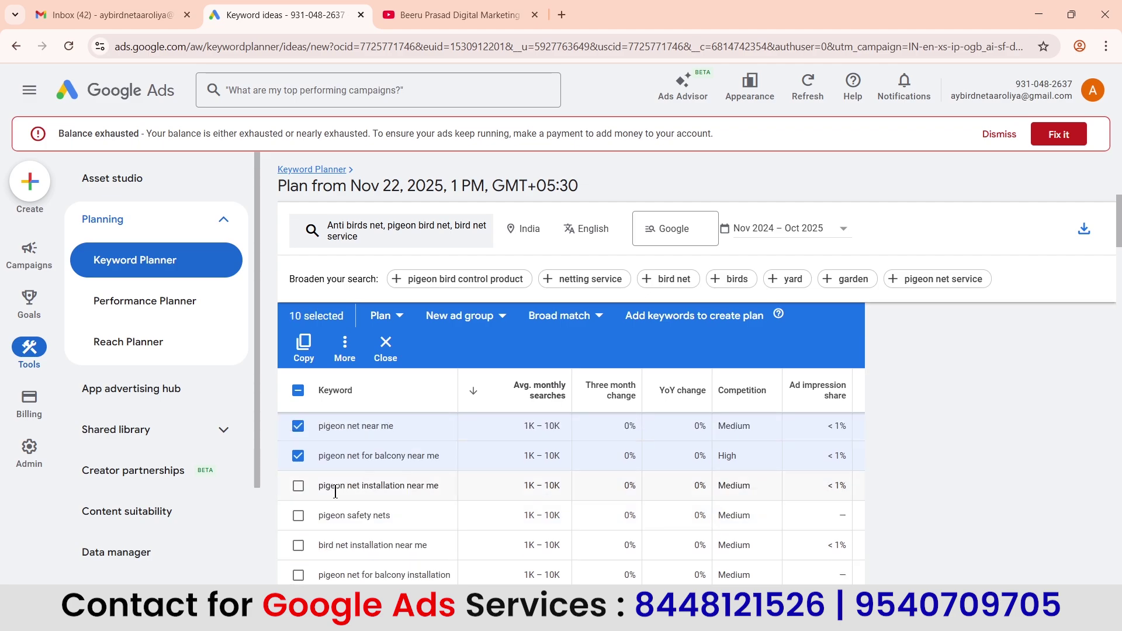
{"action": "left_click", "coordinate": [298, 486]}
{"action": "left_click", "coordinate": [298, 516]}
{"action": "left_click", "coordinate": [298, 545]}
{"action": "scroll", "coordinate": [403, 526], "scroll_direction": "down", "scroll_amount": 2}
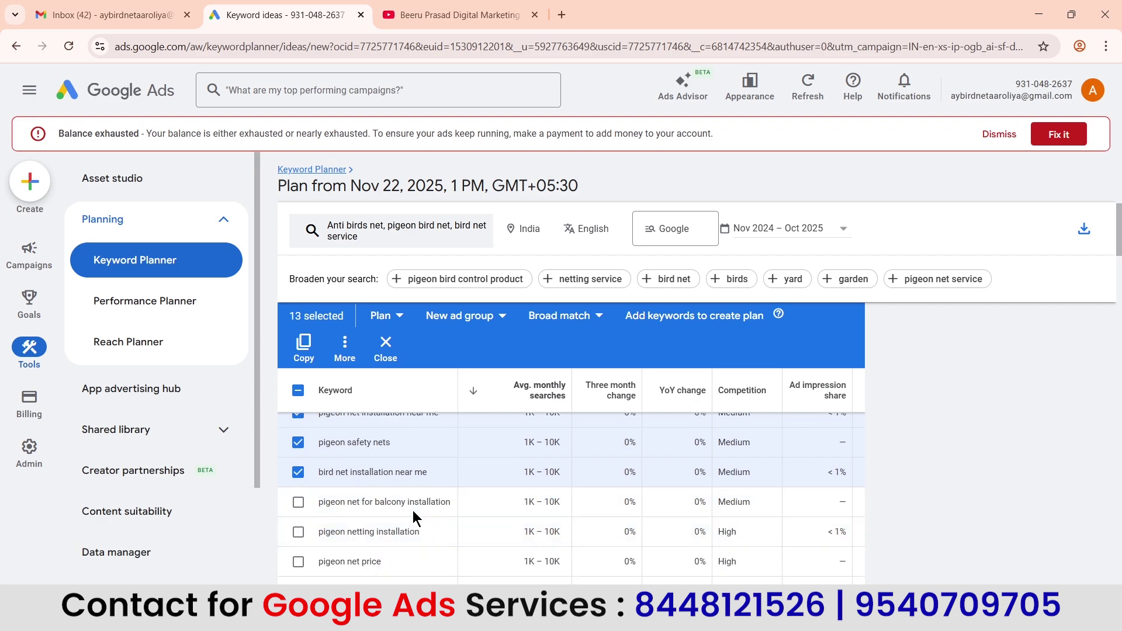
{"action": "left_click", "coordinate": [298, 502]}
{"action": "left_click", "coordinate": [298, 531]}
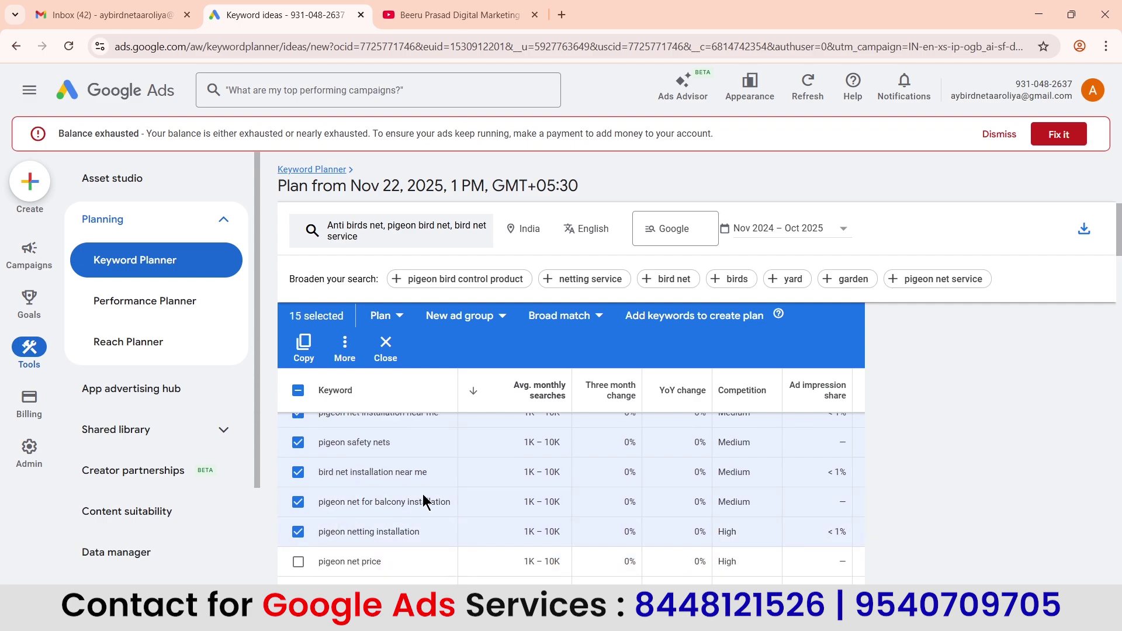
- Select the keyword ideas "pigeon net price", "pigeon safety net", "bird net installation" and "pigeon netting services"
{"action": "scroll", "coordinate": [424, 501], "scroll_direction": "down", "scroll_amount": 2}
{"action": "left_click", "coordinate": [298, 488]}
{"action": "left_click", "coordinate": [298, 518]}
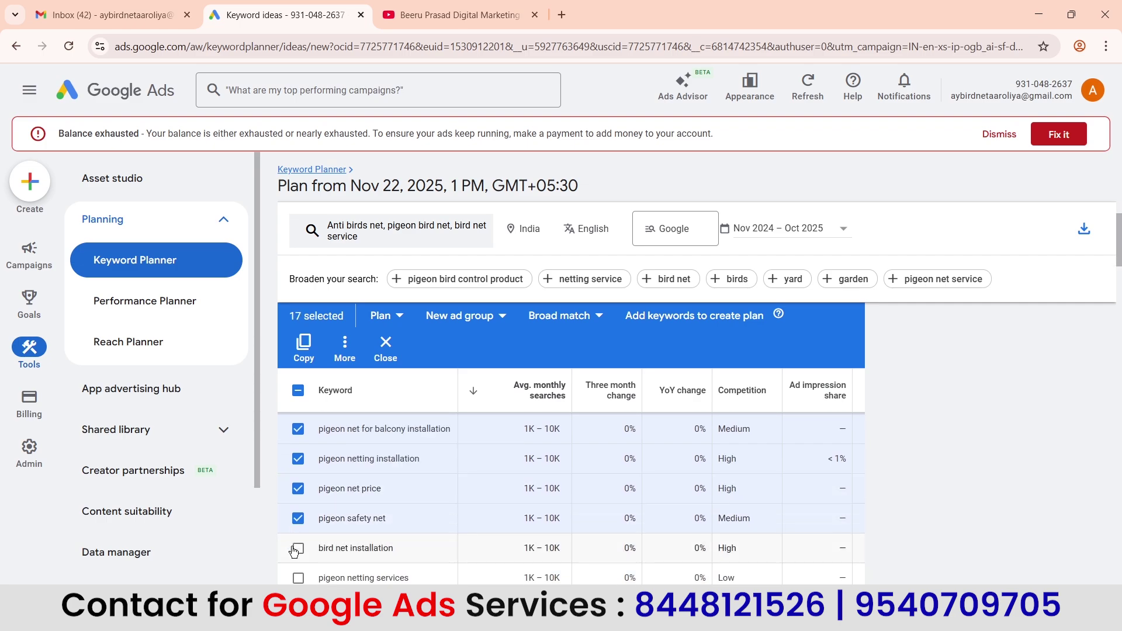
{"action": "left_click", "coordinate": [295, 550]}
{"action": "scroll", "coordinate": [455, 490], "scroll_direction": "down", "scroll_amount": 2}
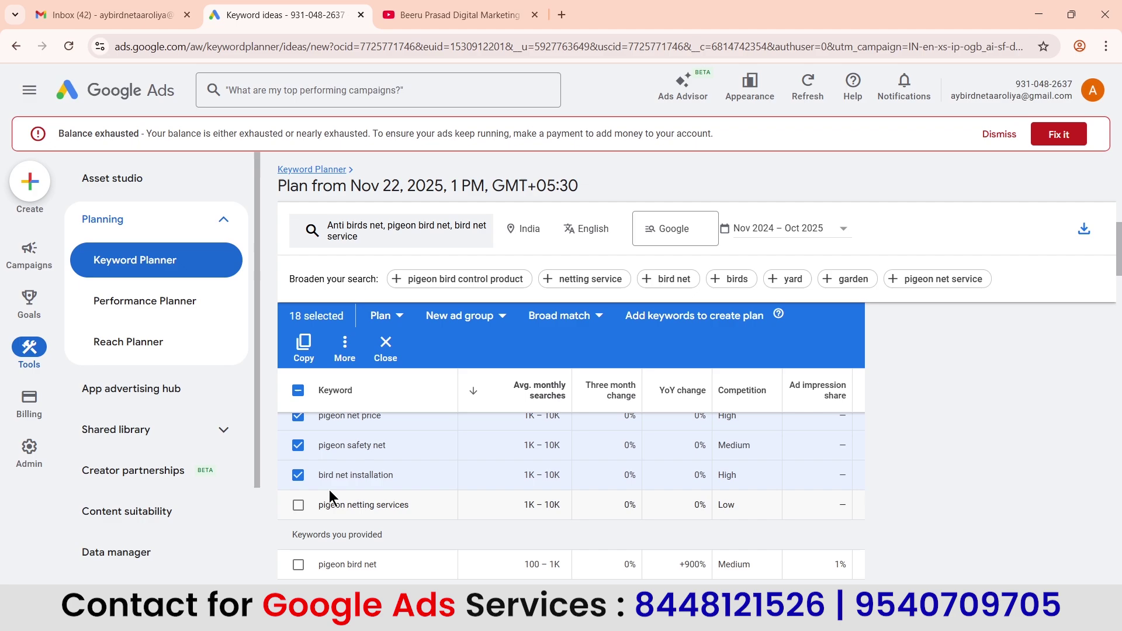
{"action": "left_click", "coordinate": [298, 504]}
- Select the 100 – 1K keywords "pigeon bird net", "anti bird netting", "balcony net installation" and "bird netting installation"
{"action": "scroll", "coordinate": [446, 456], "scroll_direction": "down", "scroll_amount": 2}
{"action": "left_click", "coordinate": [298, 491]}
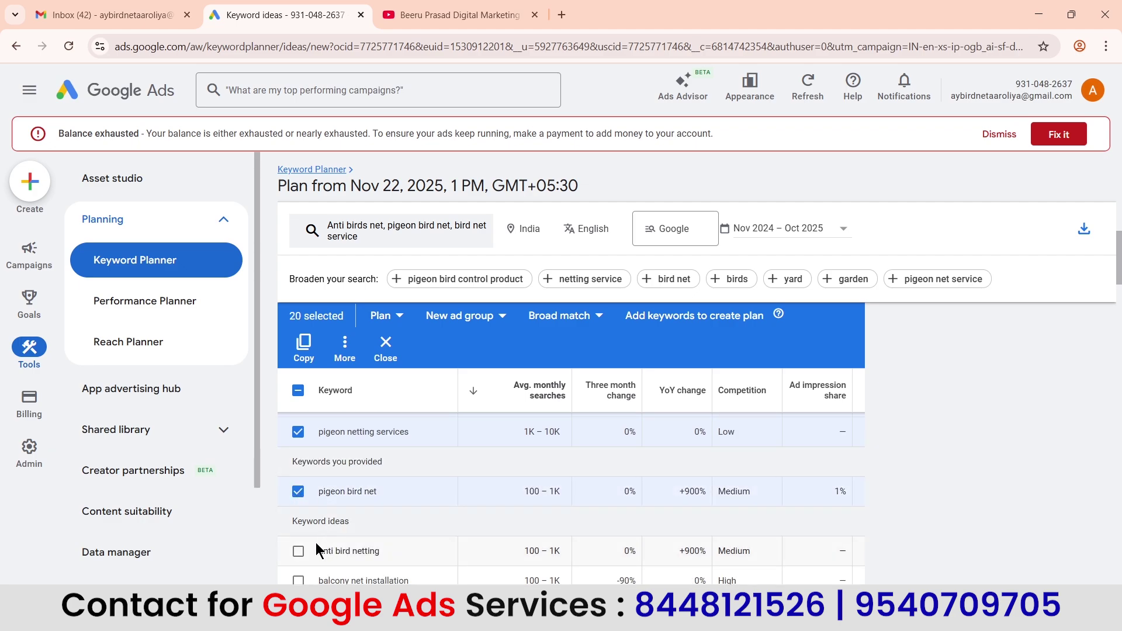
{"action": "left_click", "coordinate": [299, 552]}
{"action": "scroll", "coordinate": [424, 520], "scroll_direction": "down", "scroll_amount": 2}
{"action": "left_click", "coordinate": [297, 508]}
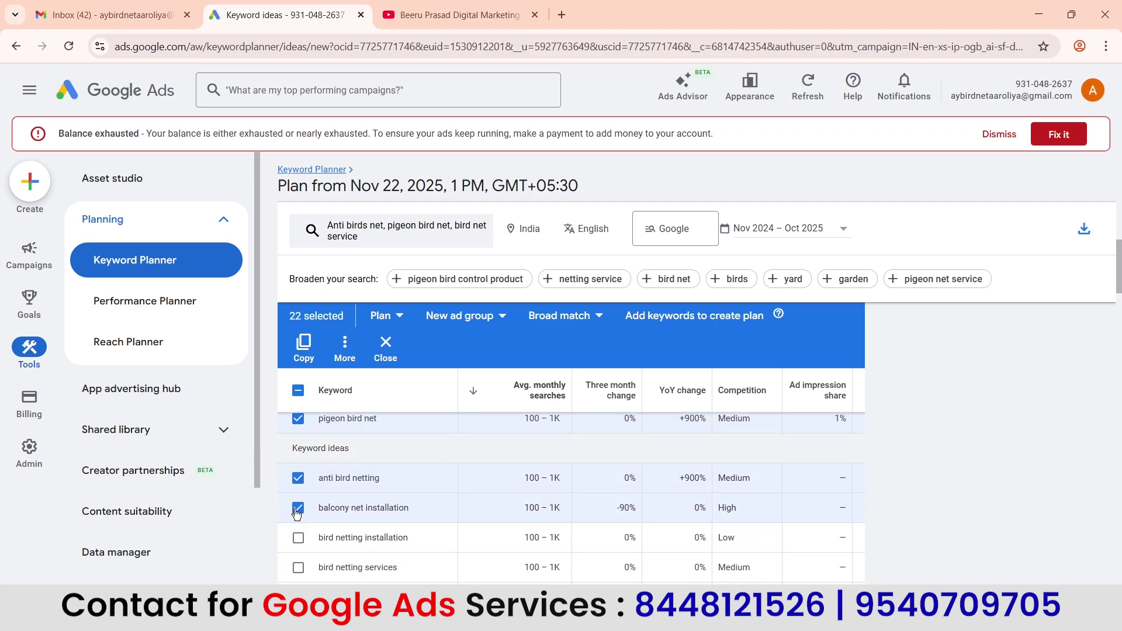
{"action": "left_click", "coordinate": [298, 538]}
- Select "bird netting services", "pigeon net for balcony cost", "pigeon net installation price", "balcony net installation near me" and "pigeon net cost"
{"action": "scroll", "coordinate": [421, 503], "scroll_direction": "down", "scroll_amount": 2}
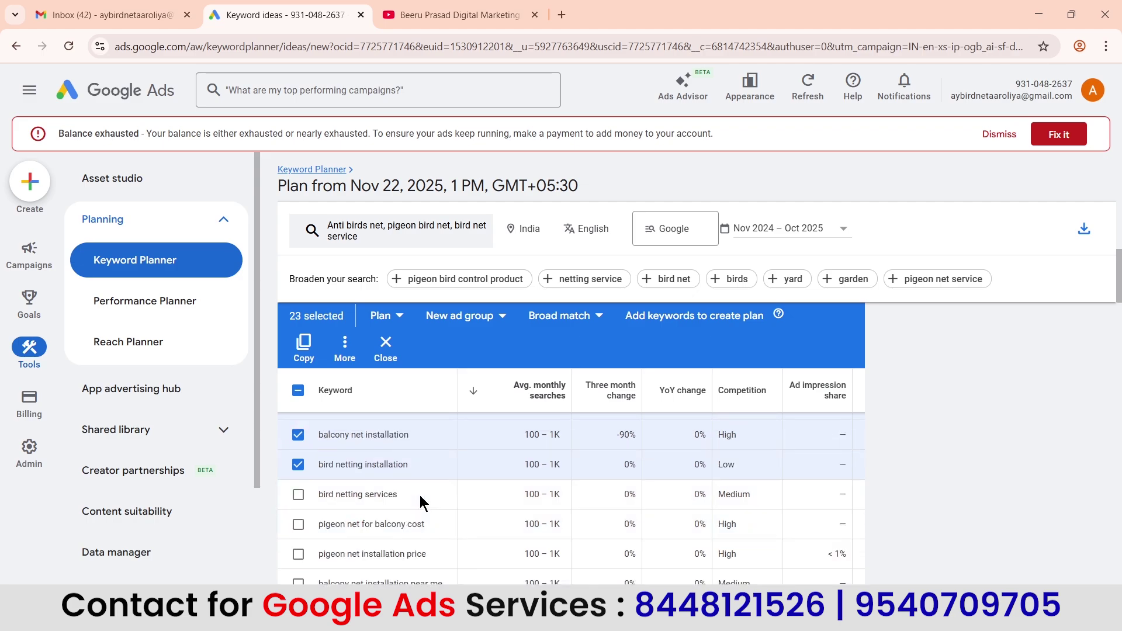
{"action": "left_click", "coordinate": [299, 495]}
{"action": "left_click", "coordinate": [298, 524]}
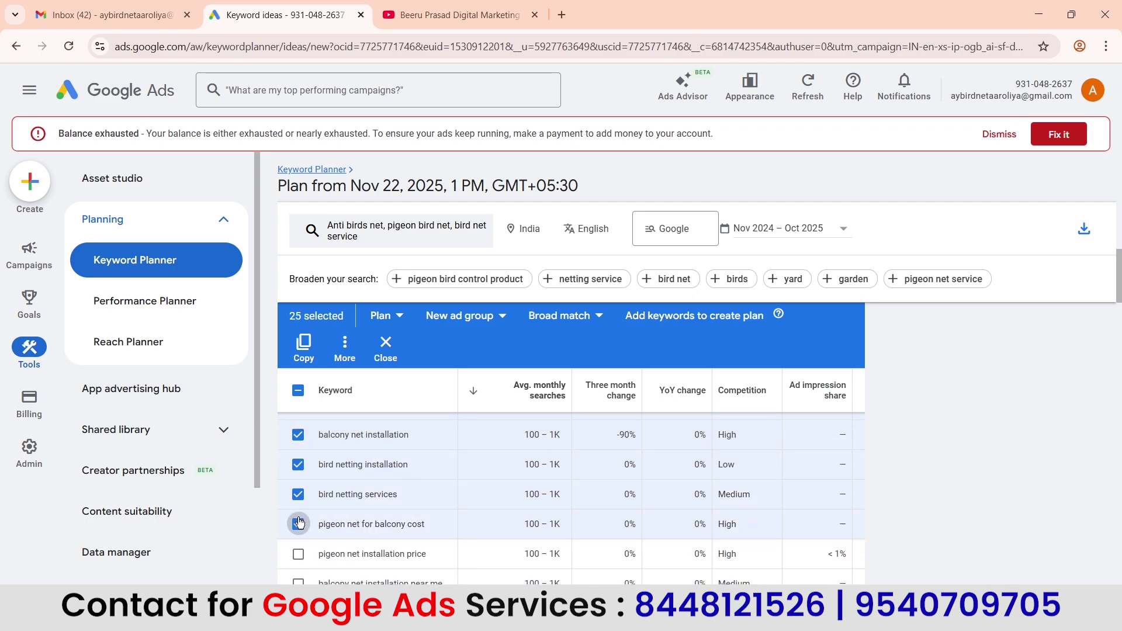
{"action": "left_click", "coordinate": [299, 554]}
{"action": "scroll", "coordinate": [392, 491], "scroll_direction": "down", "scroll_amount": 2}
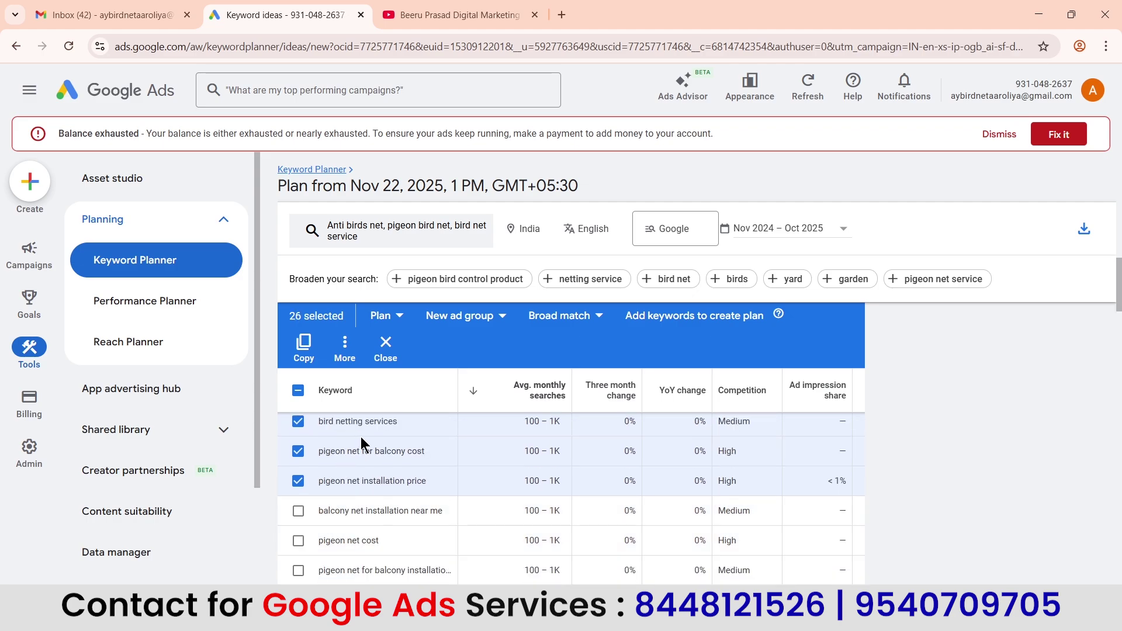
{"action": "left_click", "coordinate": [298, 511]}
{"action": "left_click", "coordinate": [298, 541]}
- Select "pigeon net for balcony installation near me" and "pigeon net for balcony price", and copy all selected keywords to the clipboard
{"action": "scroll", "coordinate": [301, 552], "scroll_direction": "down", "scroll_amount": 2}
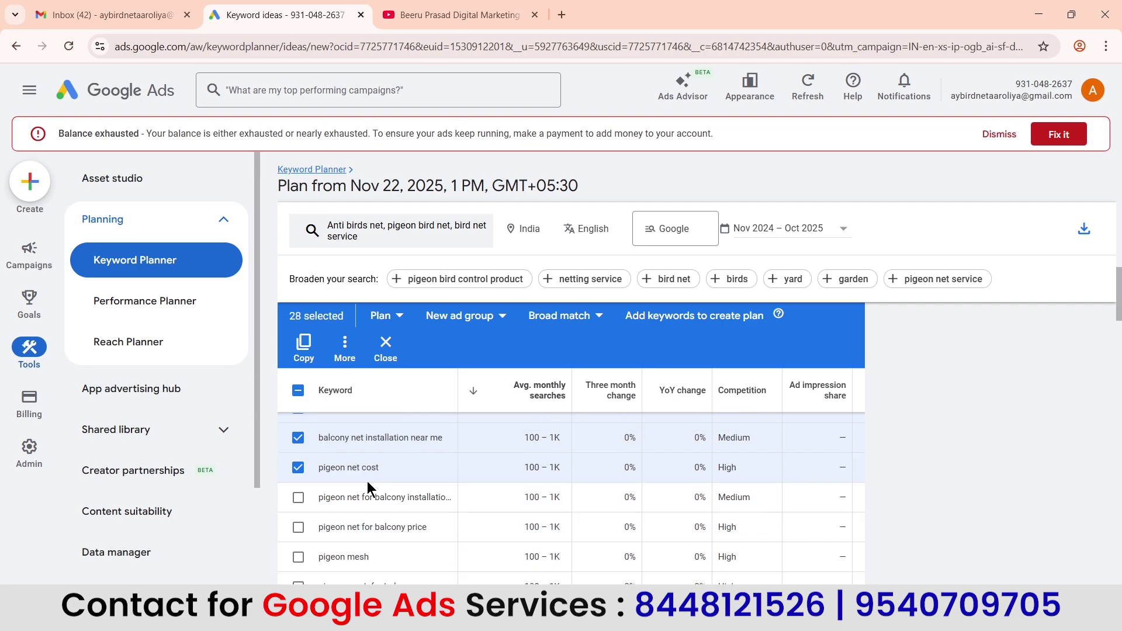
{"action": "left_click", "coordinate": [298, 497]}
{"action": "left_click", "coordinate": [298, 528]}
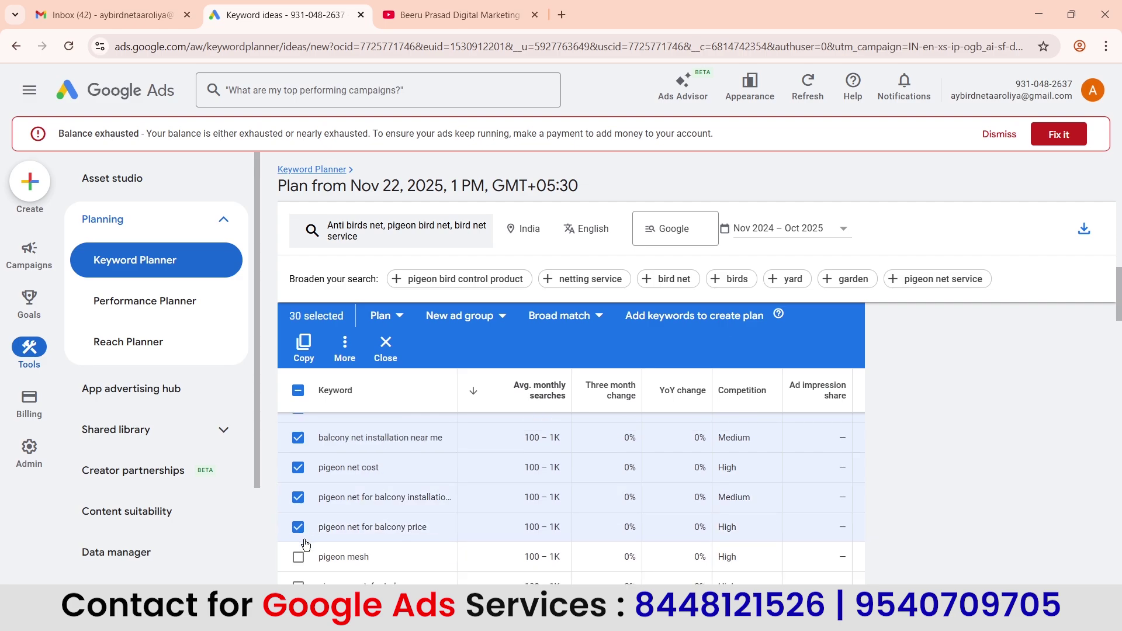
{"action": "left_click", "coordinate": [307, 346]}
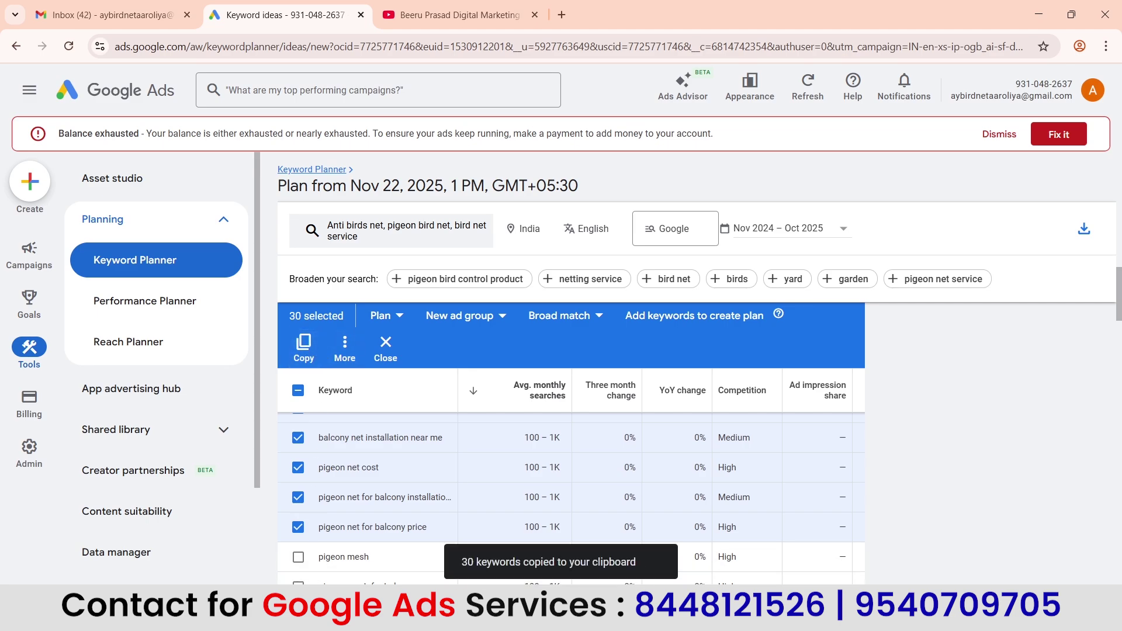
- Switch to Notepad, paste the copied keywords into a new document and select the whole list
{"action": "key", "text": "alt+Tab"}
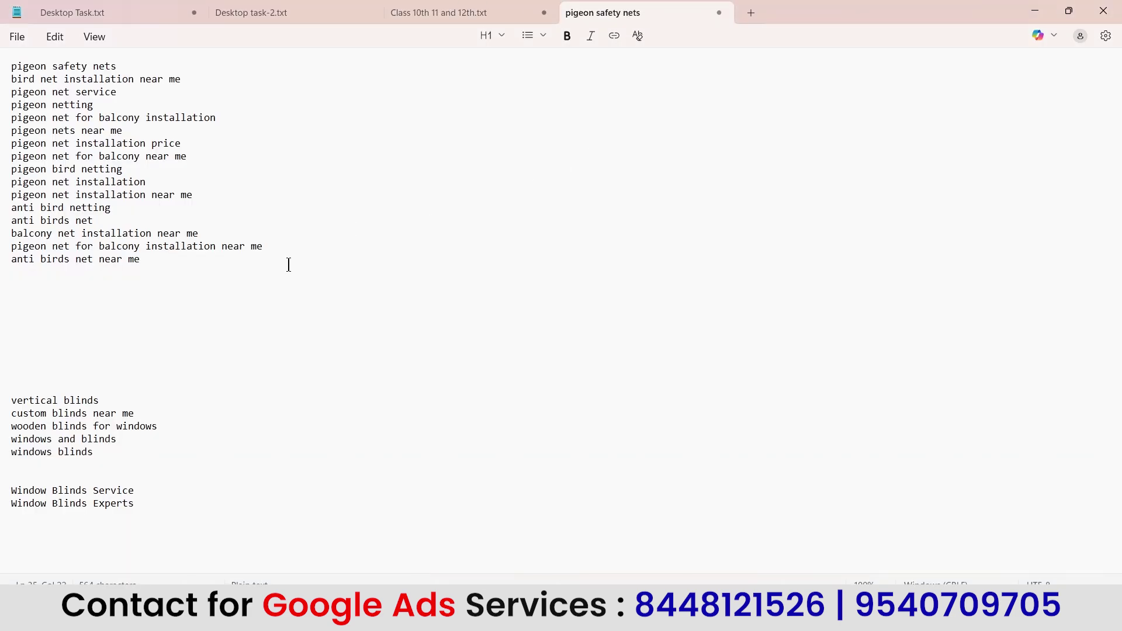
{"action": "left_click", "coordinate": [750, 13]}
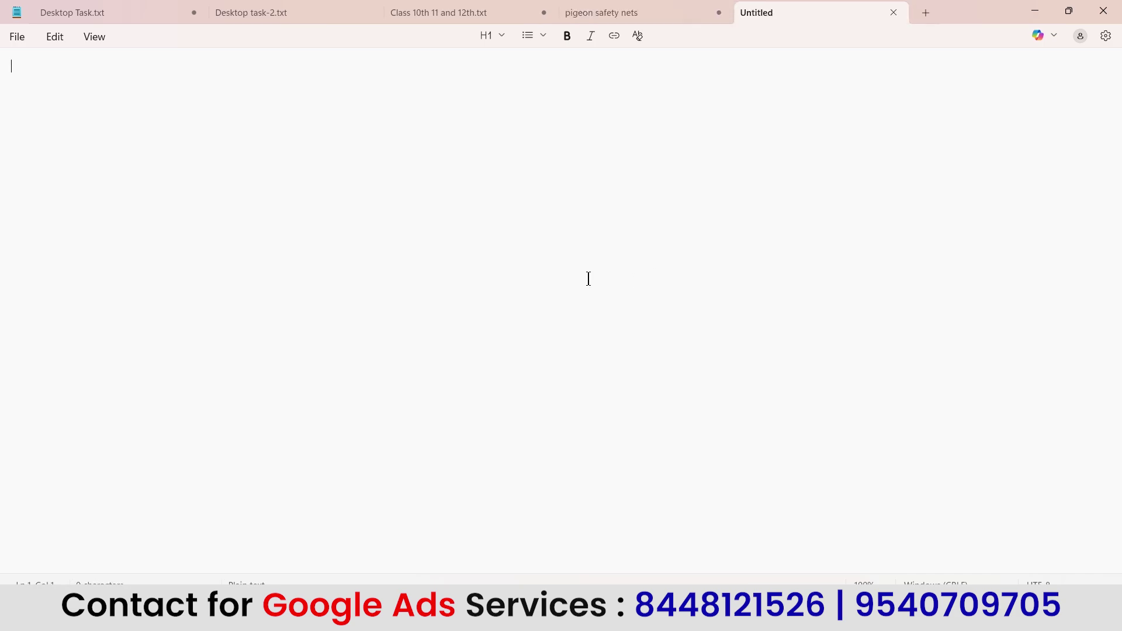
{"action": "key", "text": "ctrl+v"}
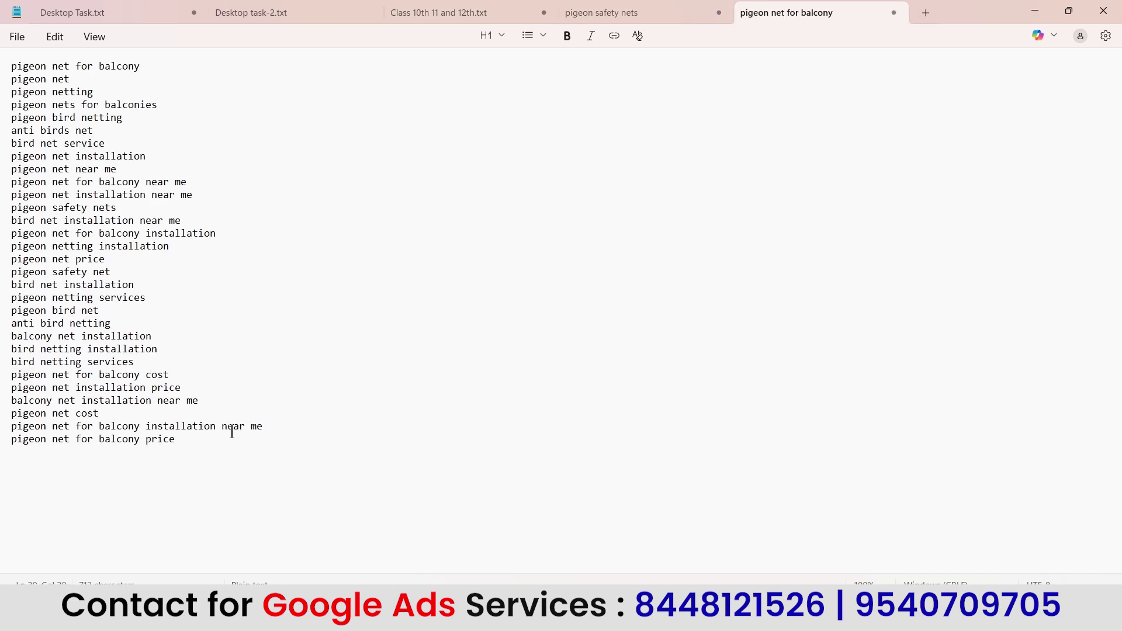
{"action": "key", "text": "ctrl+a"}
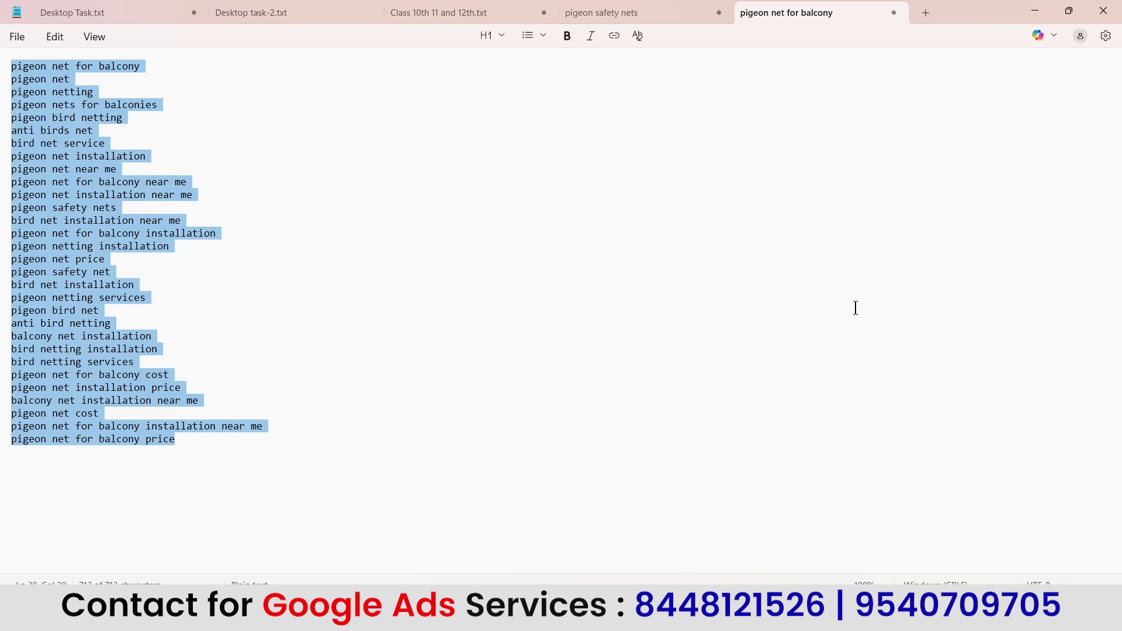
- Switch back to Keyword Planner in the browser and review the three seed keywords in the search form
{"action": "key", "text": "alt+Tab"}
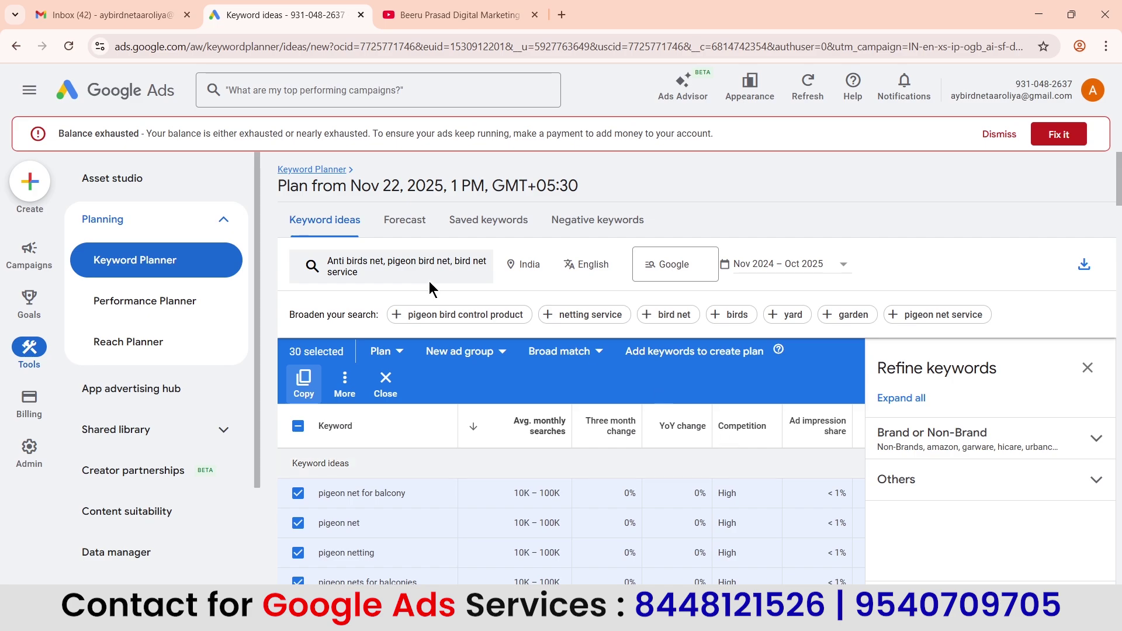
{"action": "left_click", "coordinate": [388, 264]}
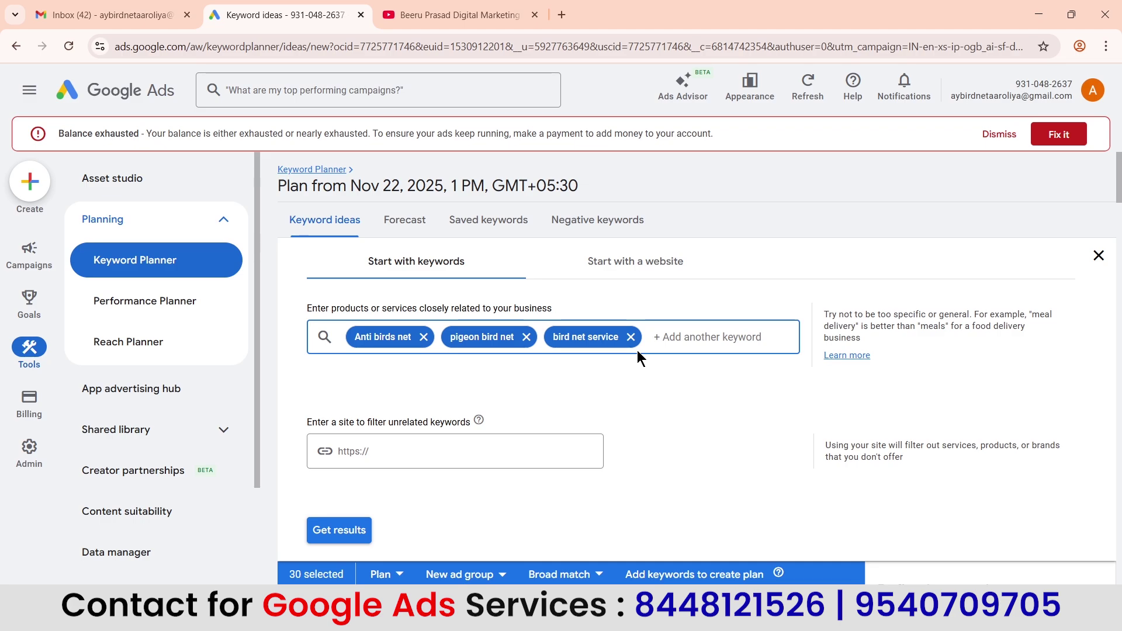
{"action": "key", "text": "Return"}
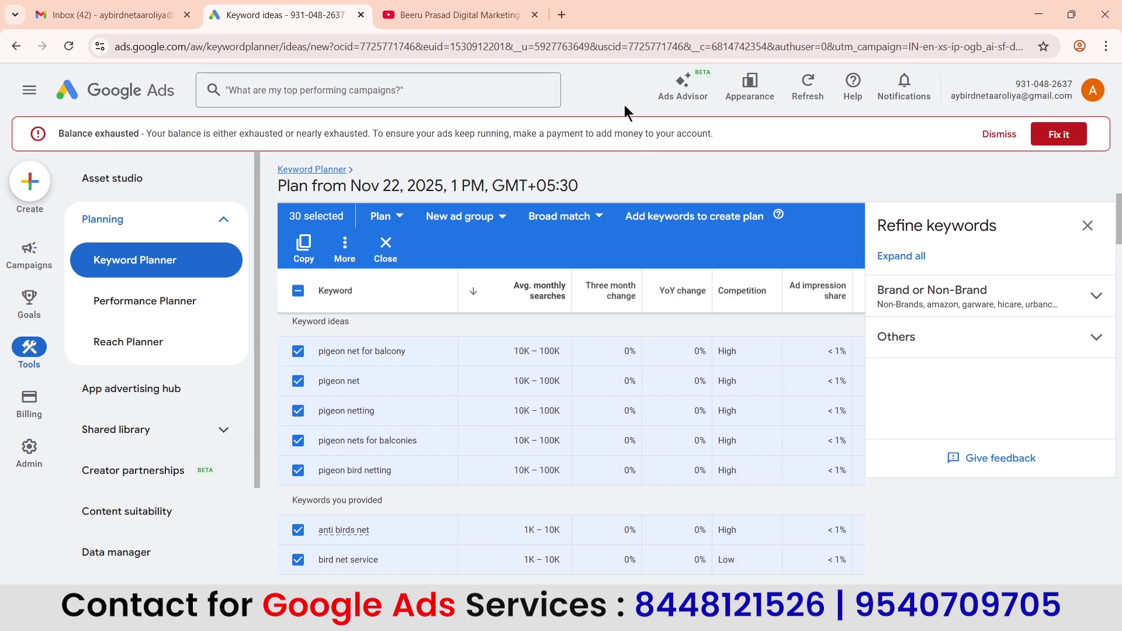
- Switch to the open YouTube channel page and view its Shorts with the browser window maximized
{"action": "left_click", "coordinate": [462, 15]}
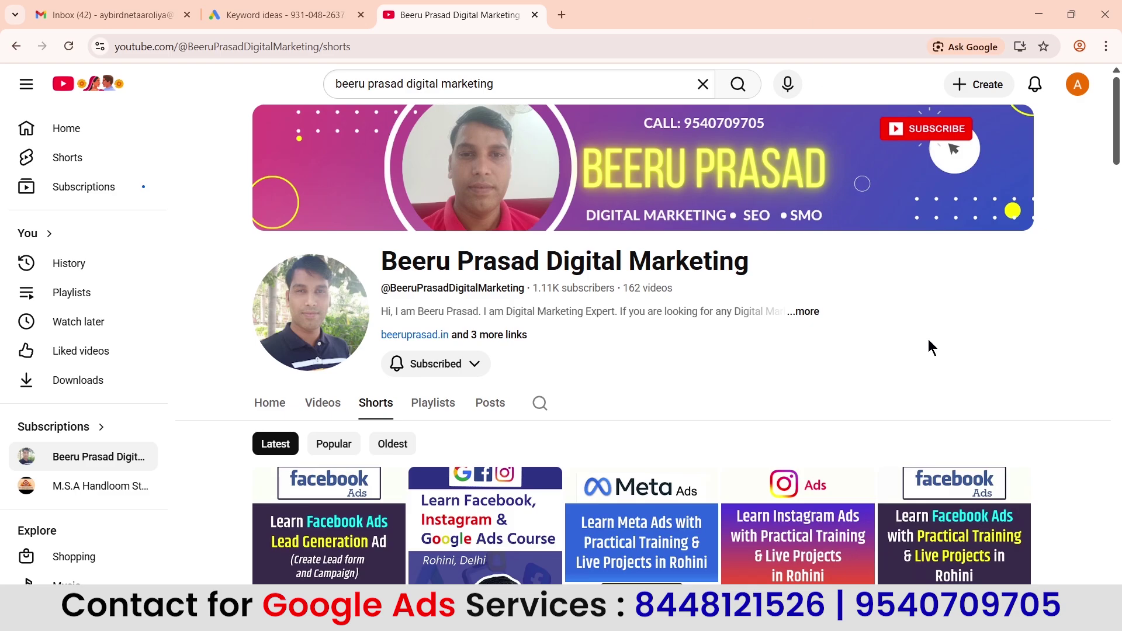
{"action": "double_click", "coordinate": [770, 8]}
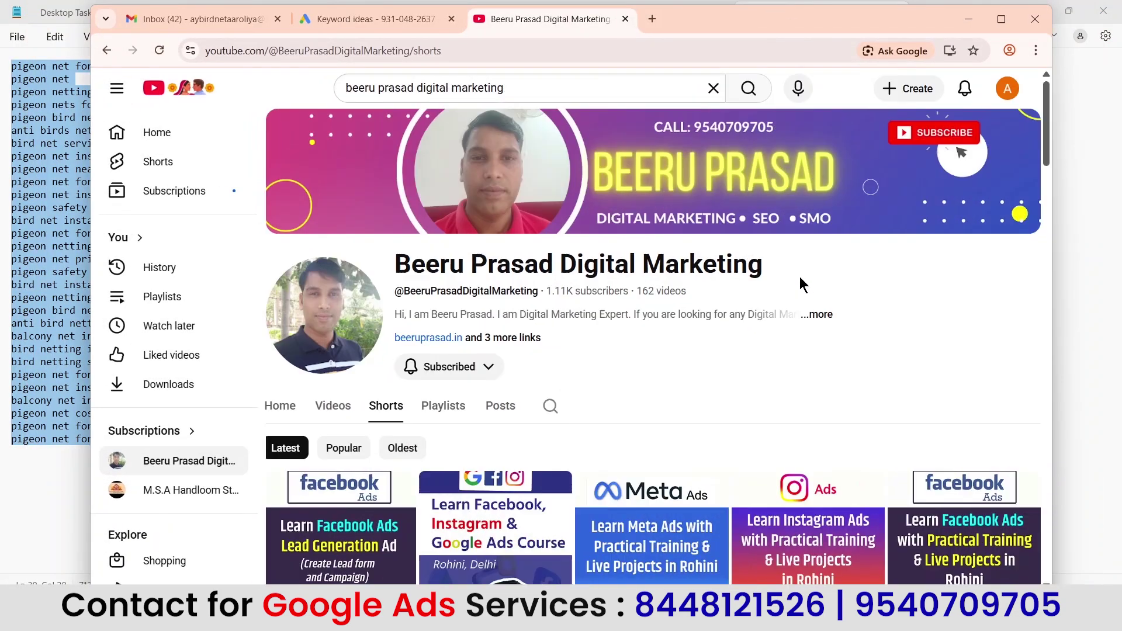
{"action": "left_click", "coordinate": [1015, 20]}
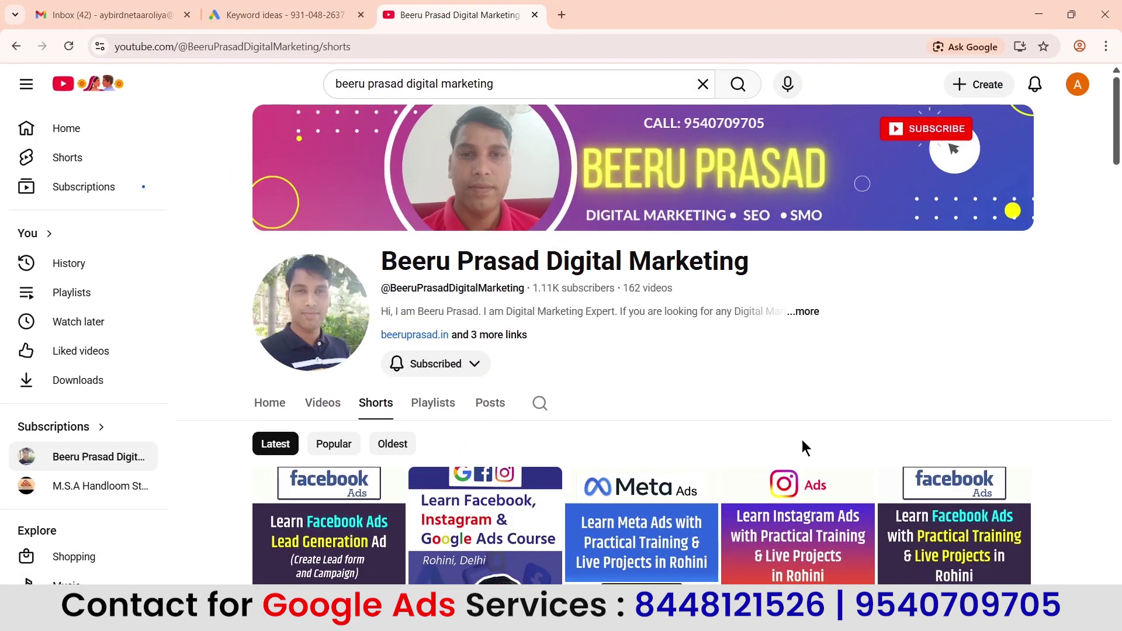